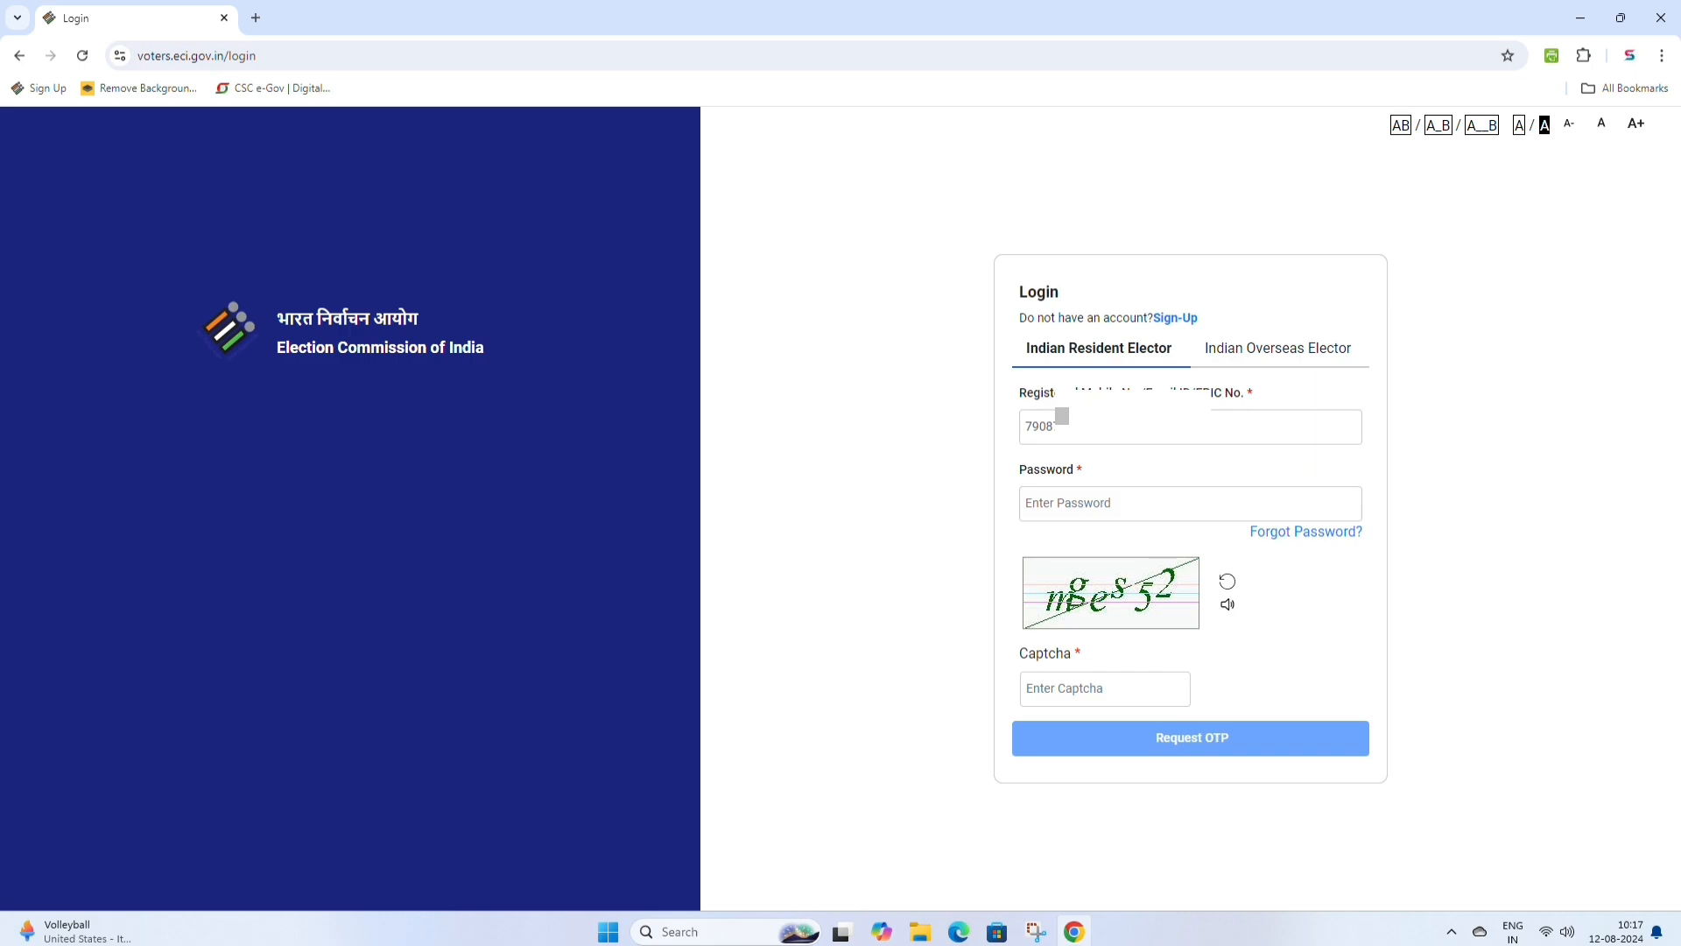
# Step: Enter the account password in the login form's password field
pyautogui.click(1057, 506)
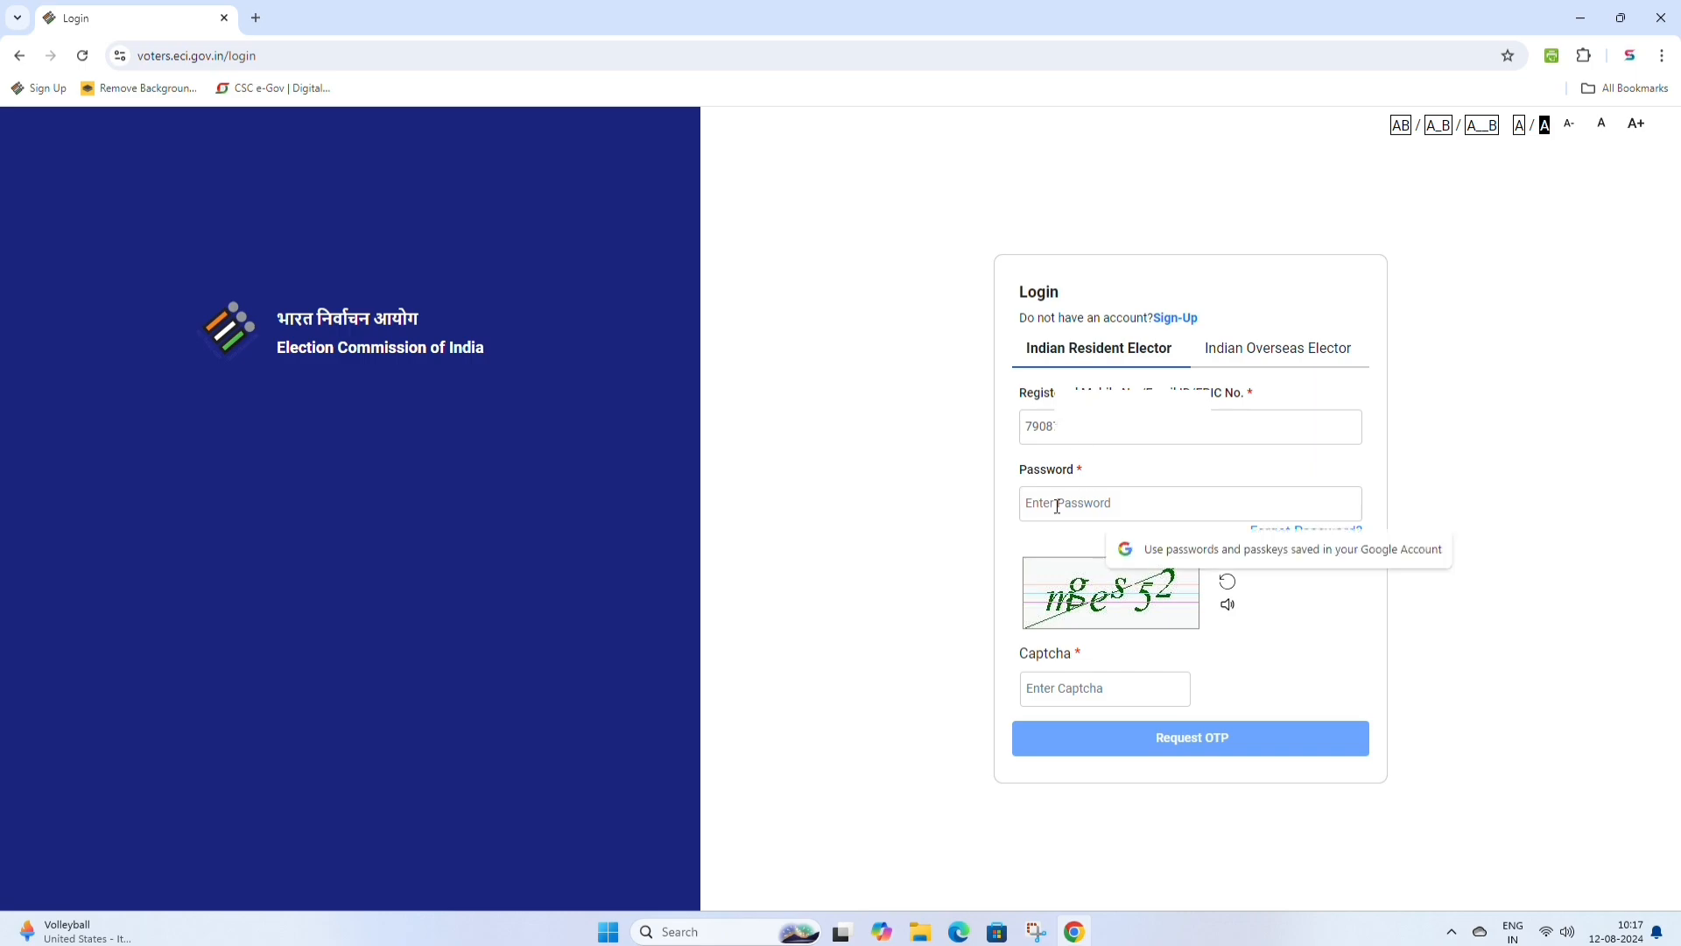
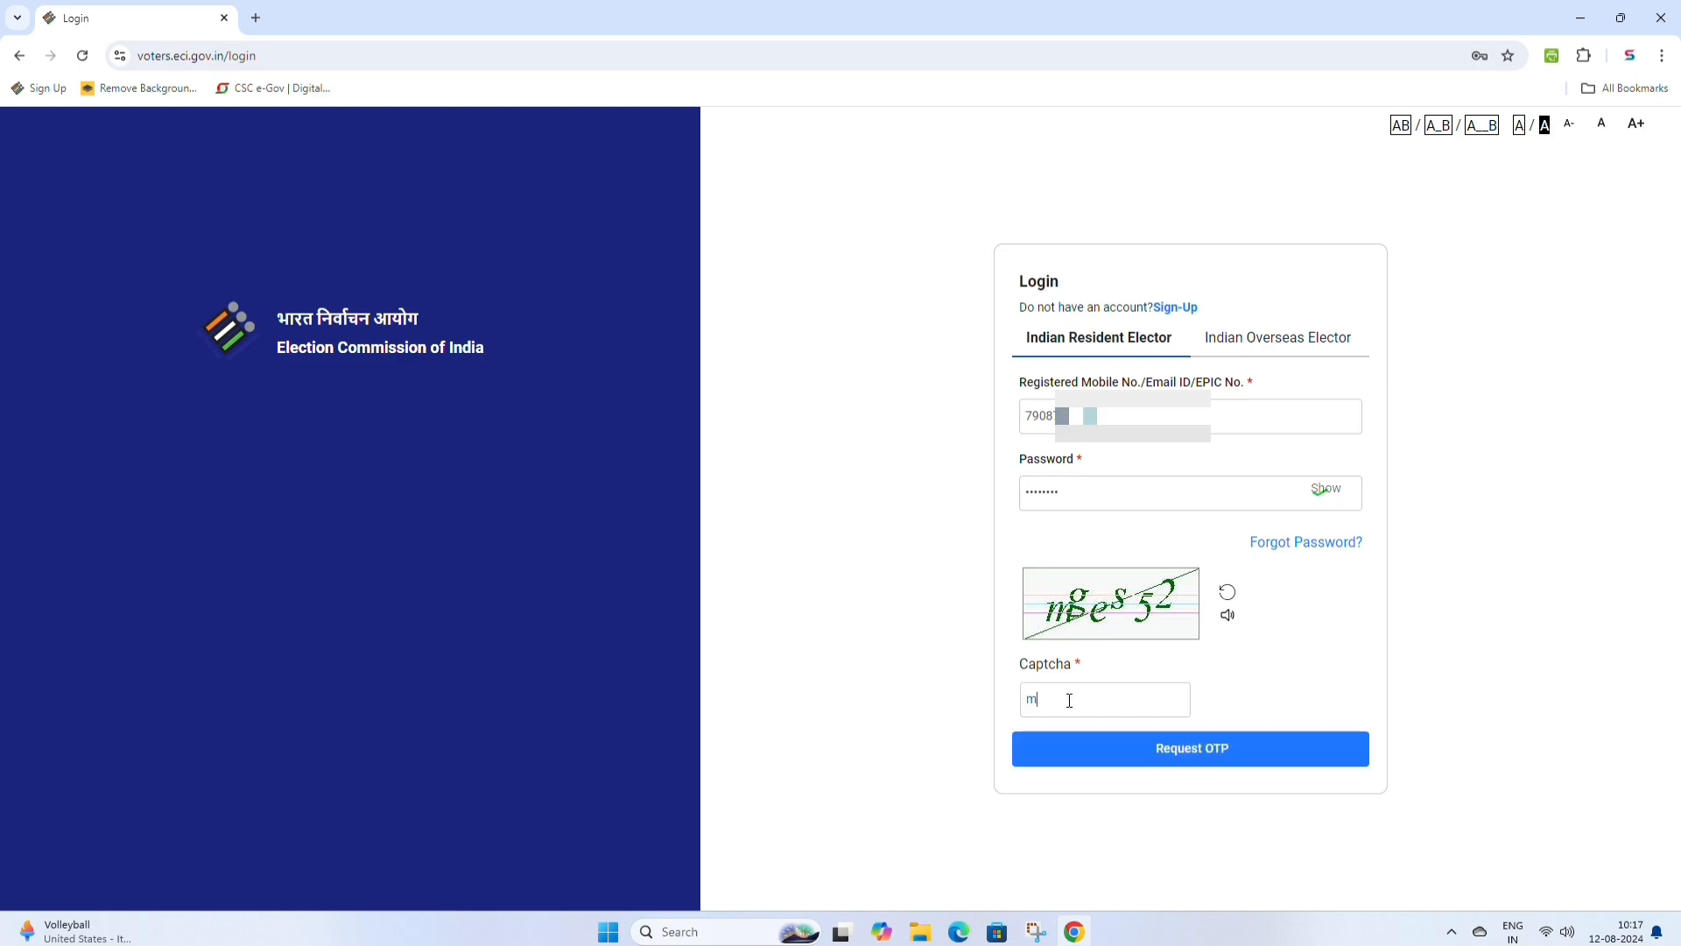
# Step: Request the OTP, enter the six-digit code received and verify to log in
pyautogui.click(1196, 760)
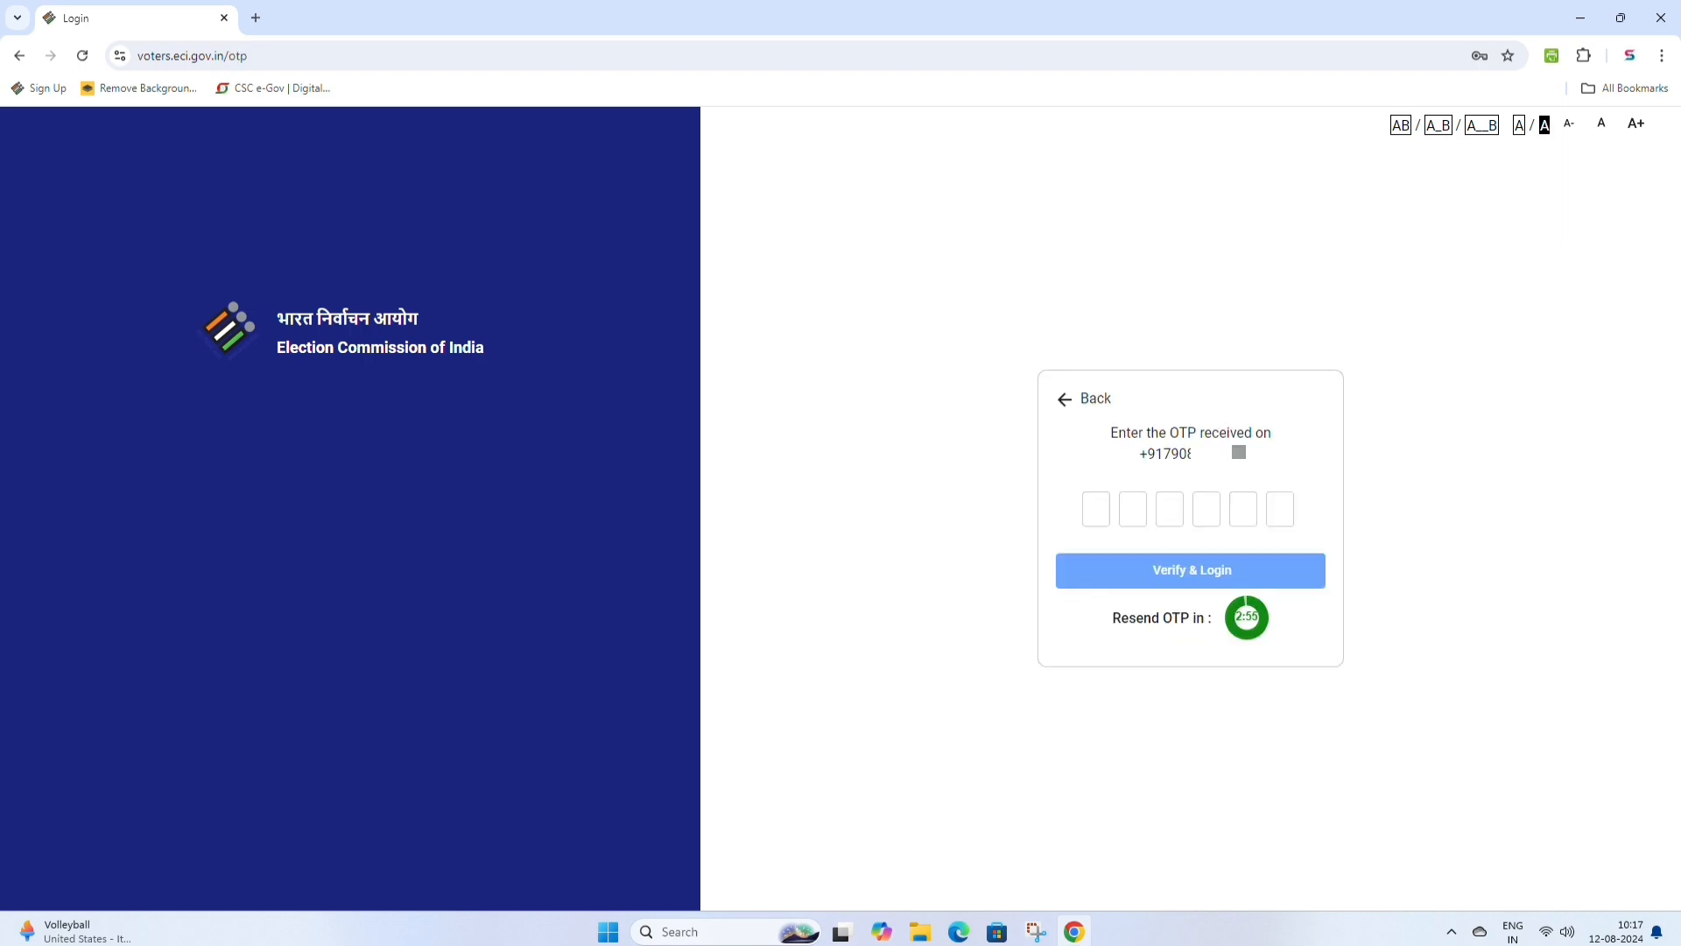
pyautogui.click(1095, 508)
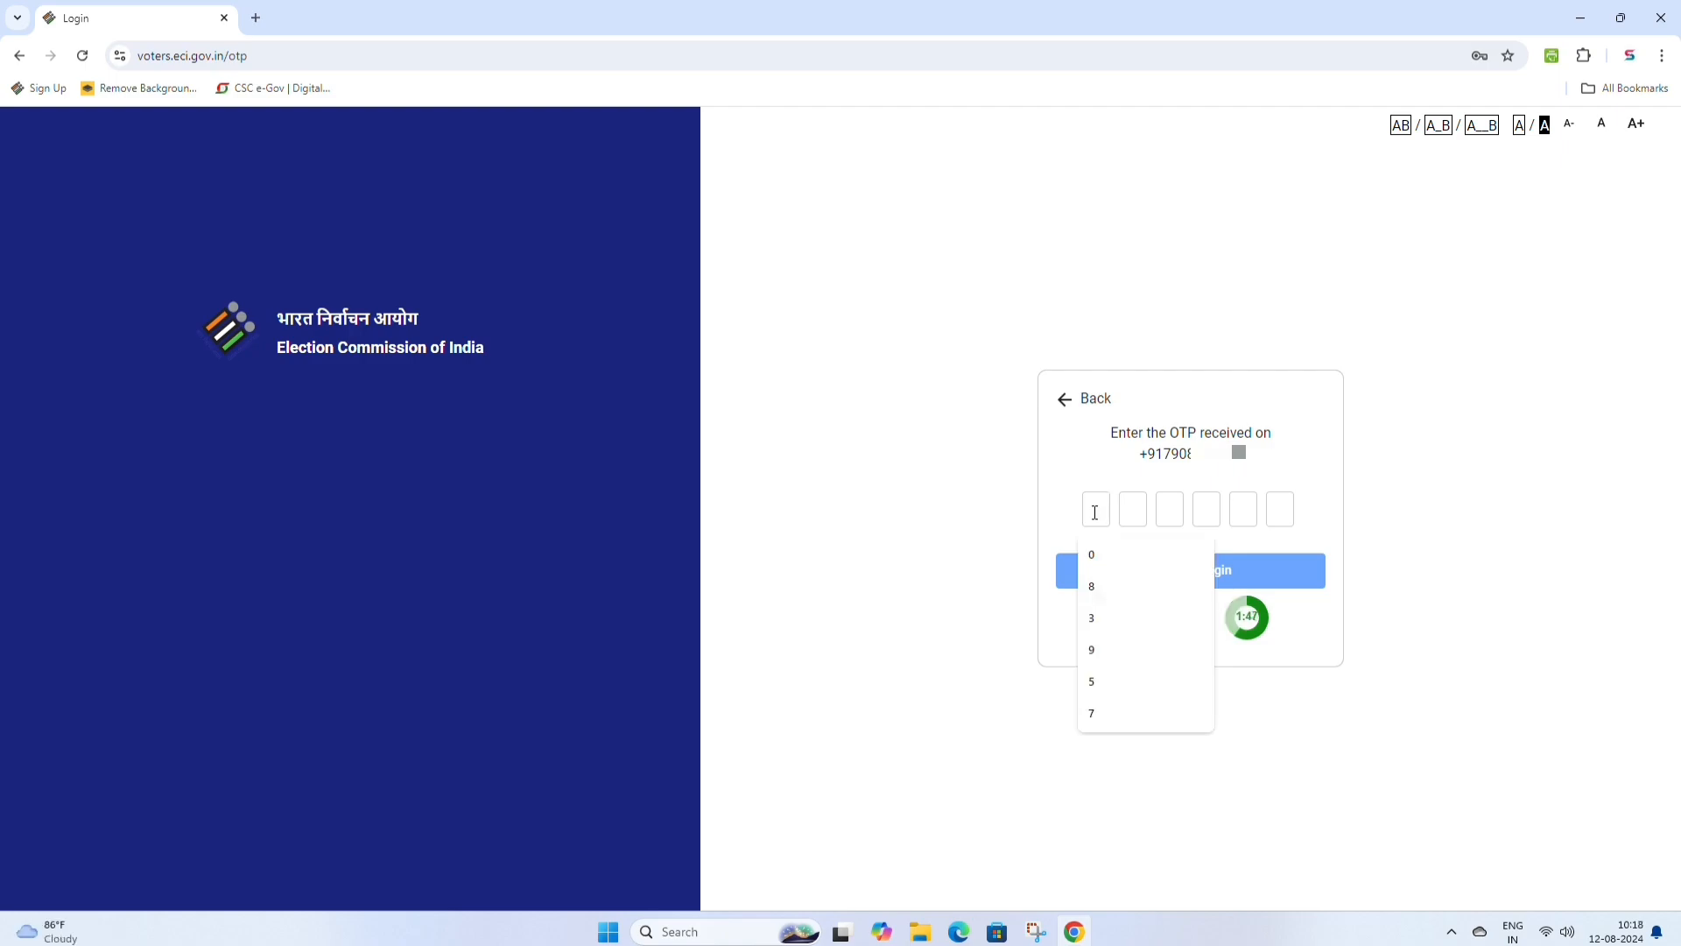
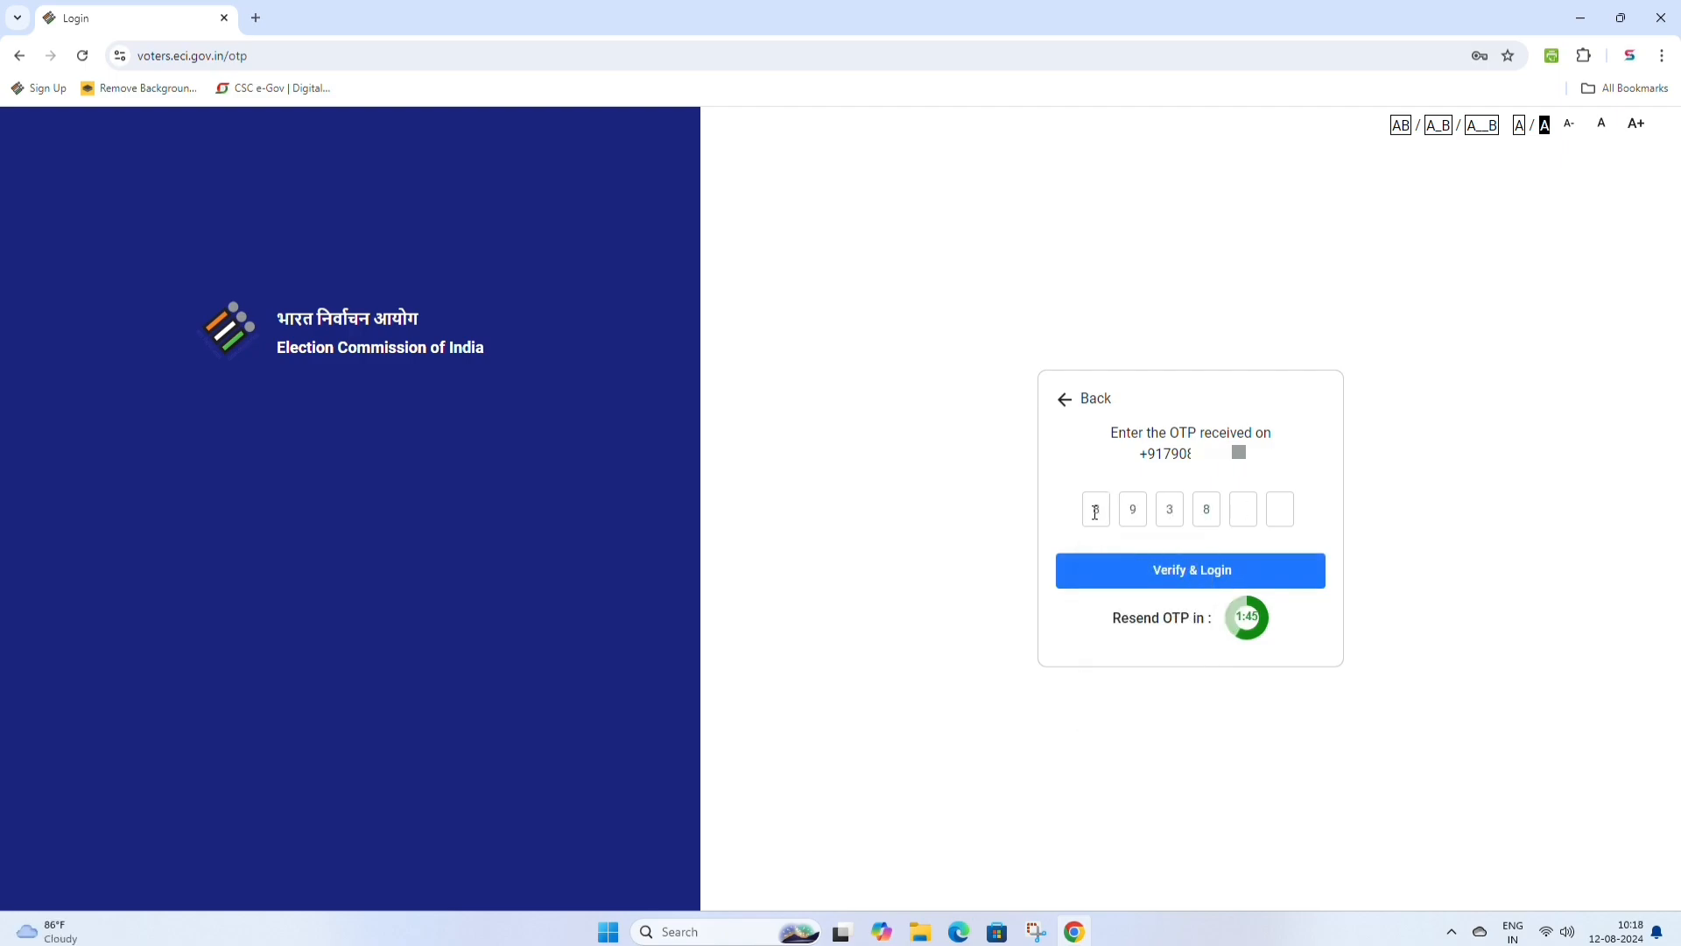
pyautogui.click(1191, 582)
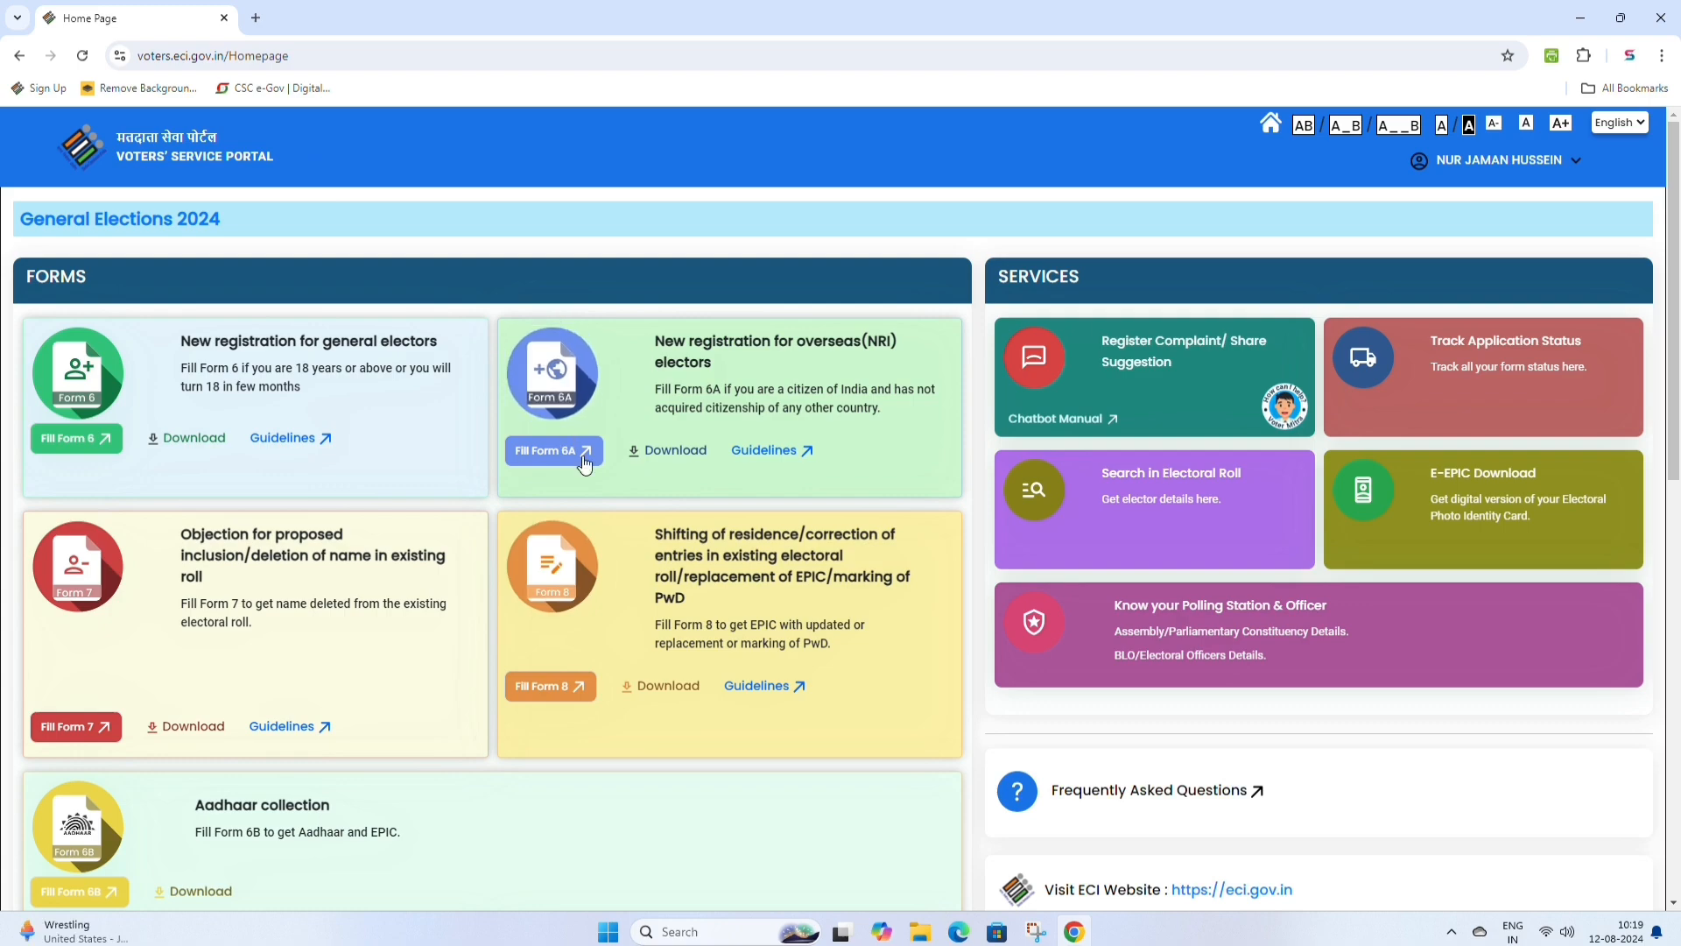
pyautogui.scroll(-3, 578, 455)
pyautogui.scroll(3, 585, 465)
pyautogui.click(1484, 156)
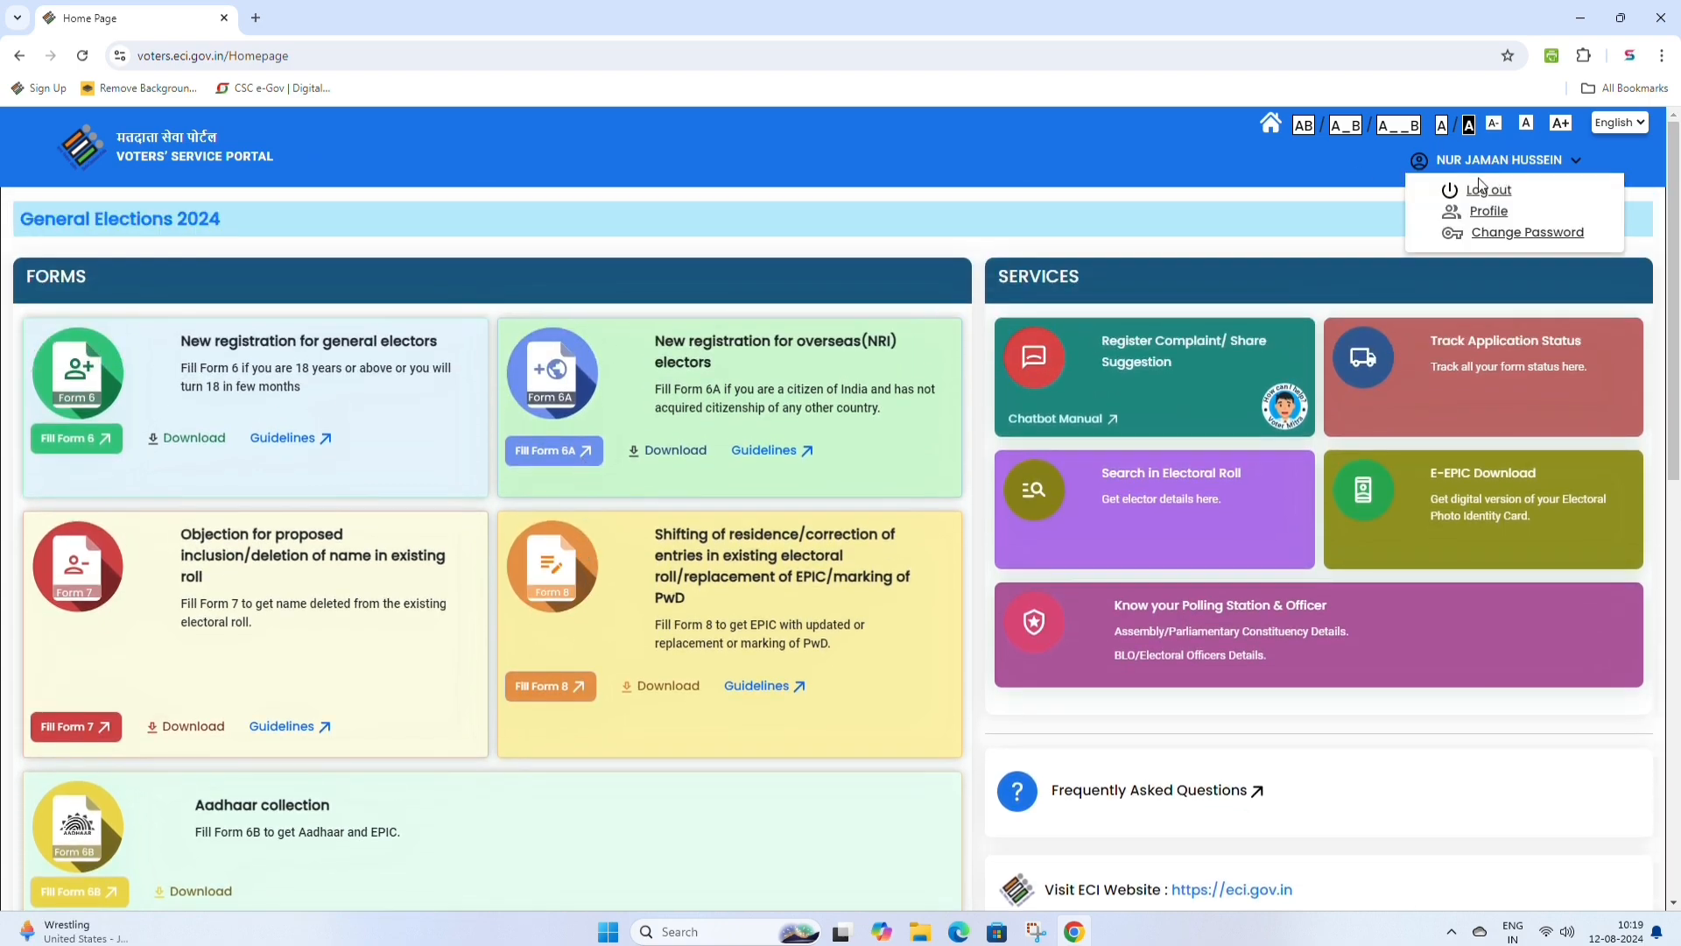
pyautogui.click(1543, 166)
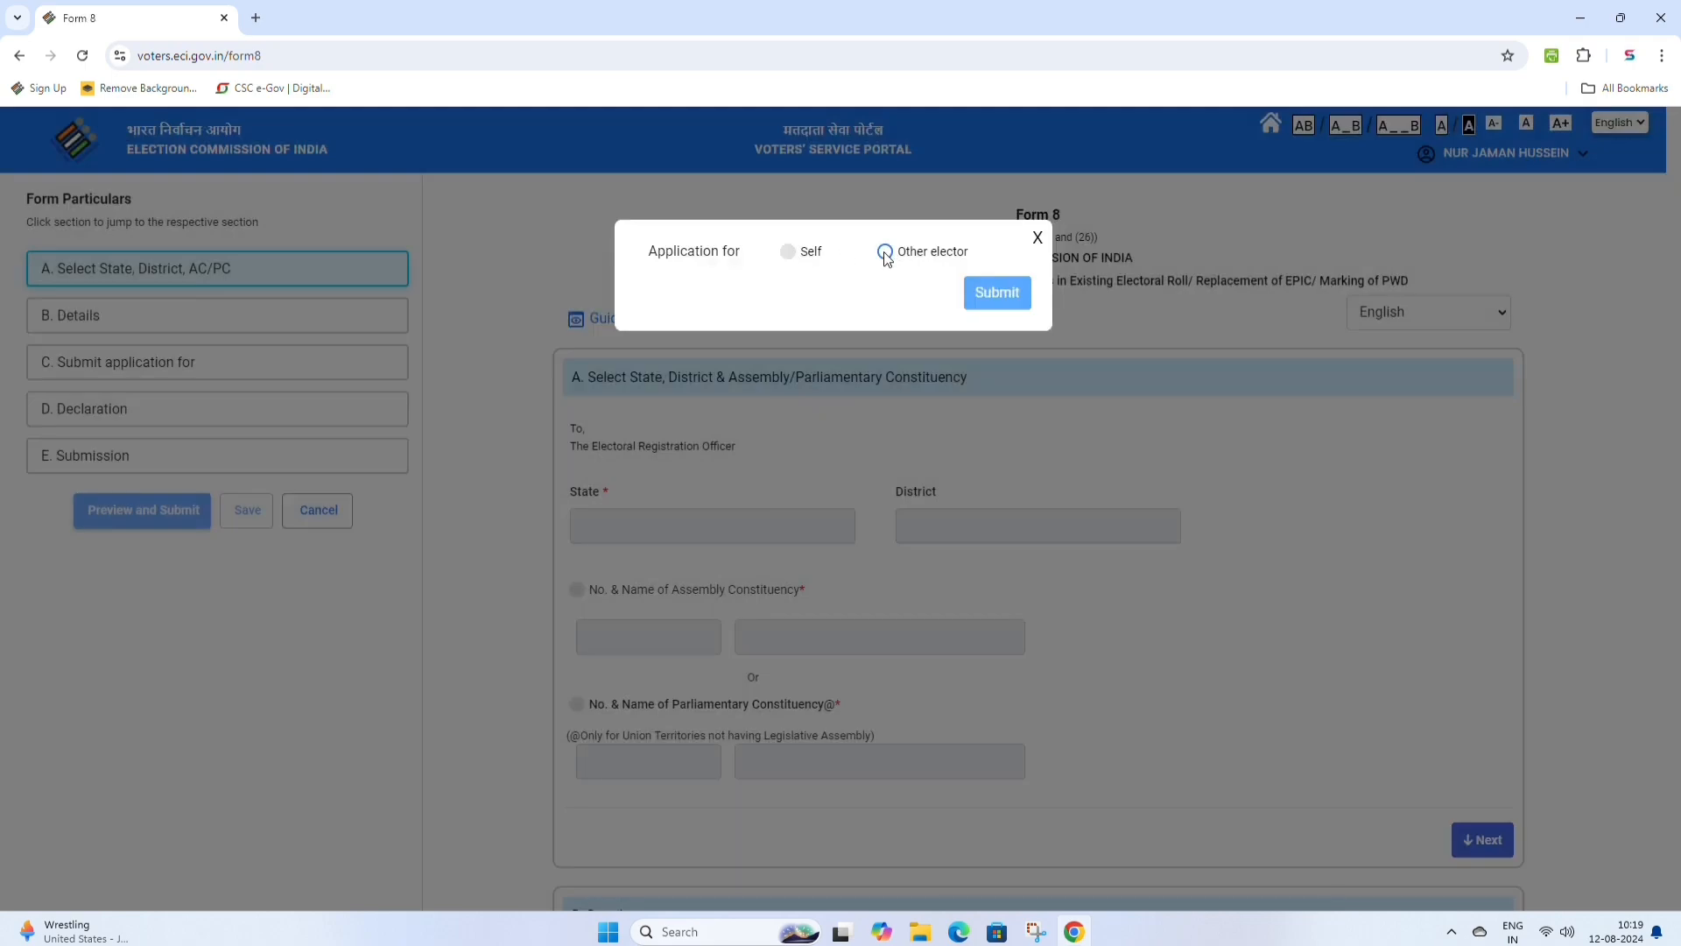
# Step: Choose Other elector in Form 8 and look up the elector by EPIC number
pyautogui.click(885, 253)
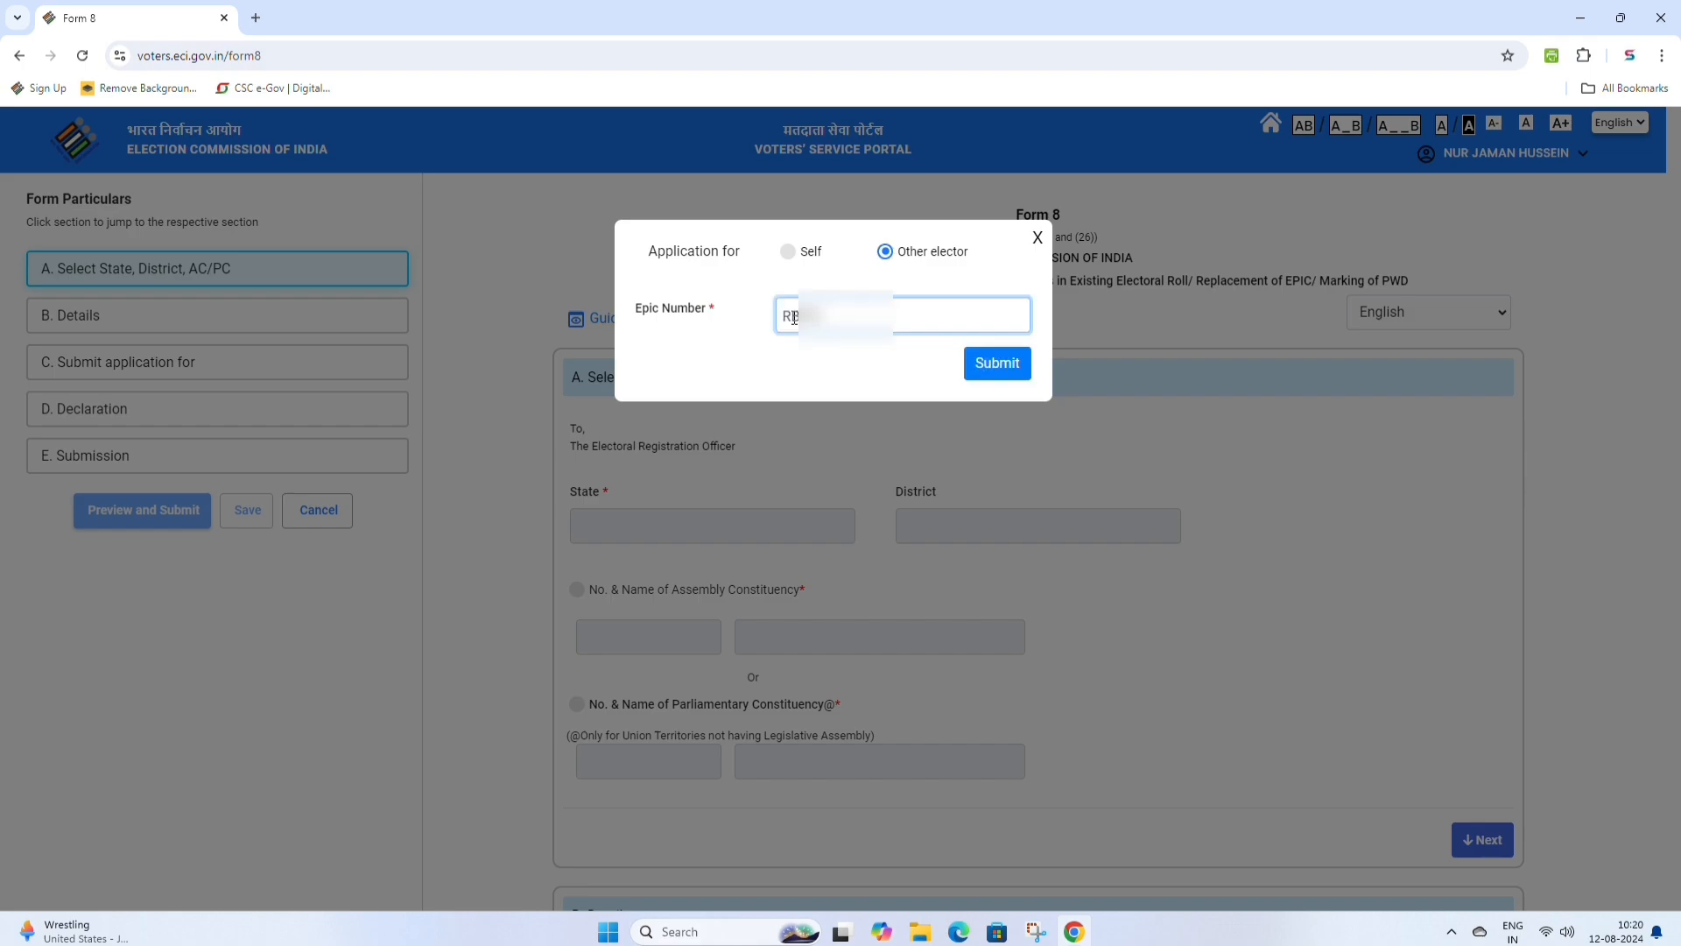
pyautogui.write('00')
pyautogui.write('000')
pyautogui.click(1014, 366)
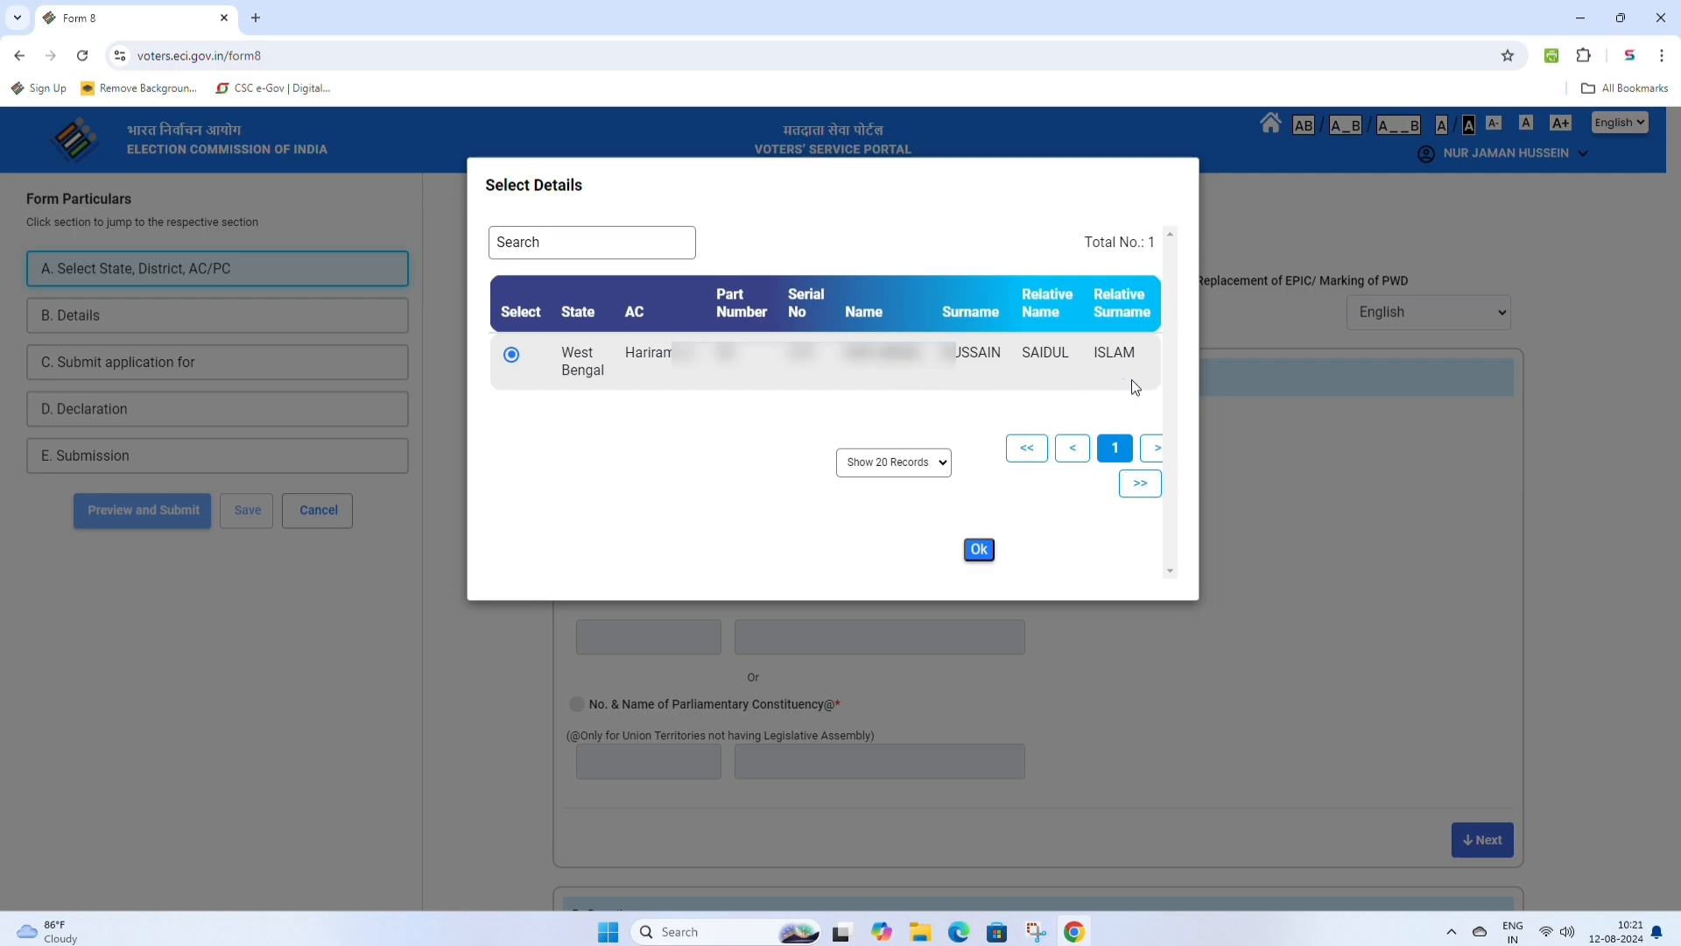
# Step: Confirm the single matching West Bengal electoral-roll entry
pyautogui.moveTo(1052, 355)
pyautogui.mouseDown()
pyautogui.moveTo(970, 357)
pyautogui.moveTo(1024, 361)
pyautogui.mouseUp()
pyautogui.moveTo(602, 359); pyautogui.dragTo(979, 357)
pyautogui.click(976, 549)
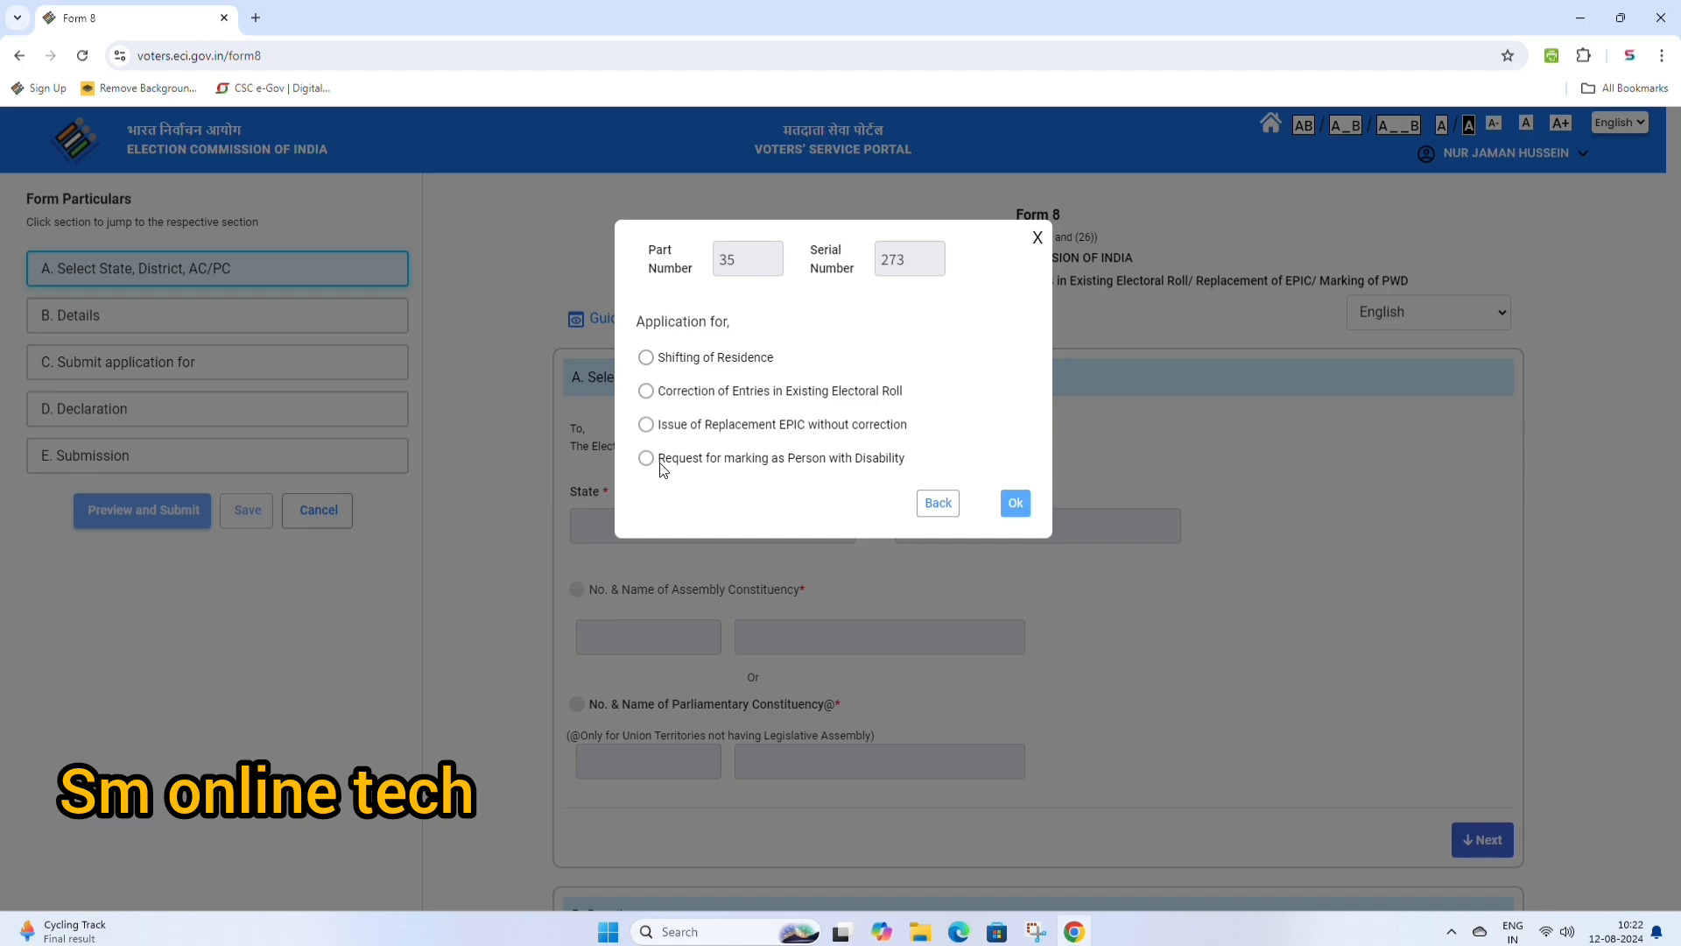
# Step: Choose Correction of Entries in Existing Electoral Roll as the application type
pyautogui.click(677, 395)
pyautogui.click(1014, 506)
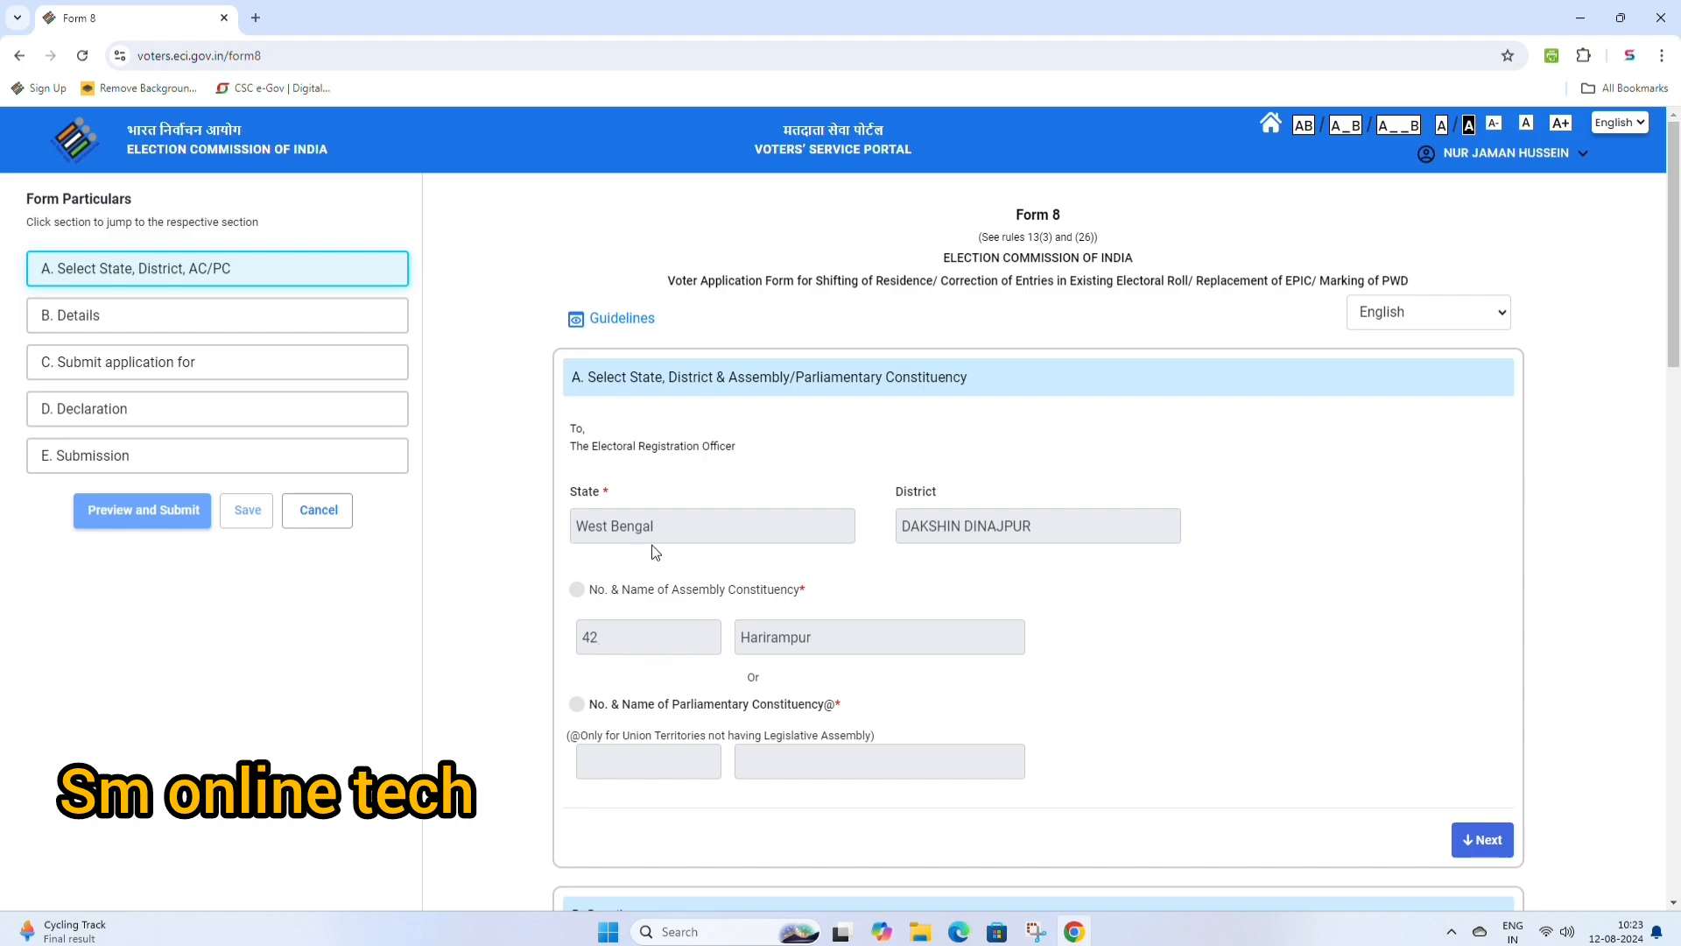
# Step: Complete section A (West Bengal, DAKSHIN DINAJPUR, 42 Harirampur) and move on to Details
pyautogui.click(1489, 843)
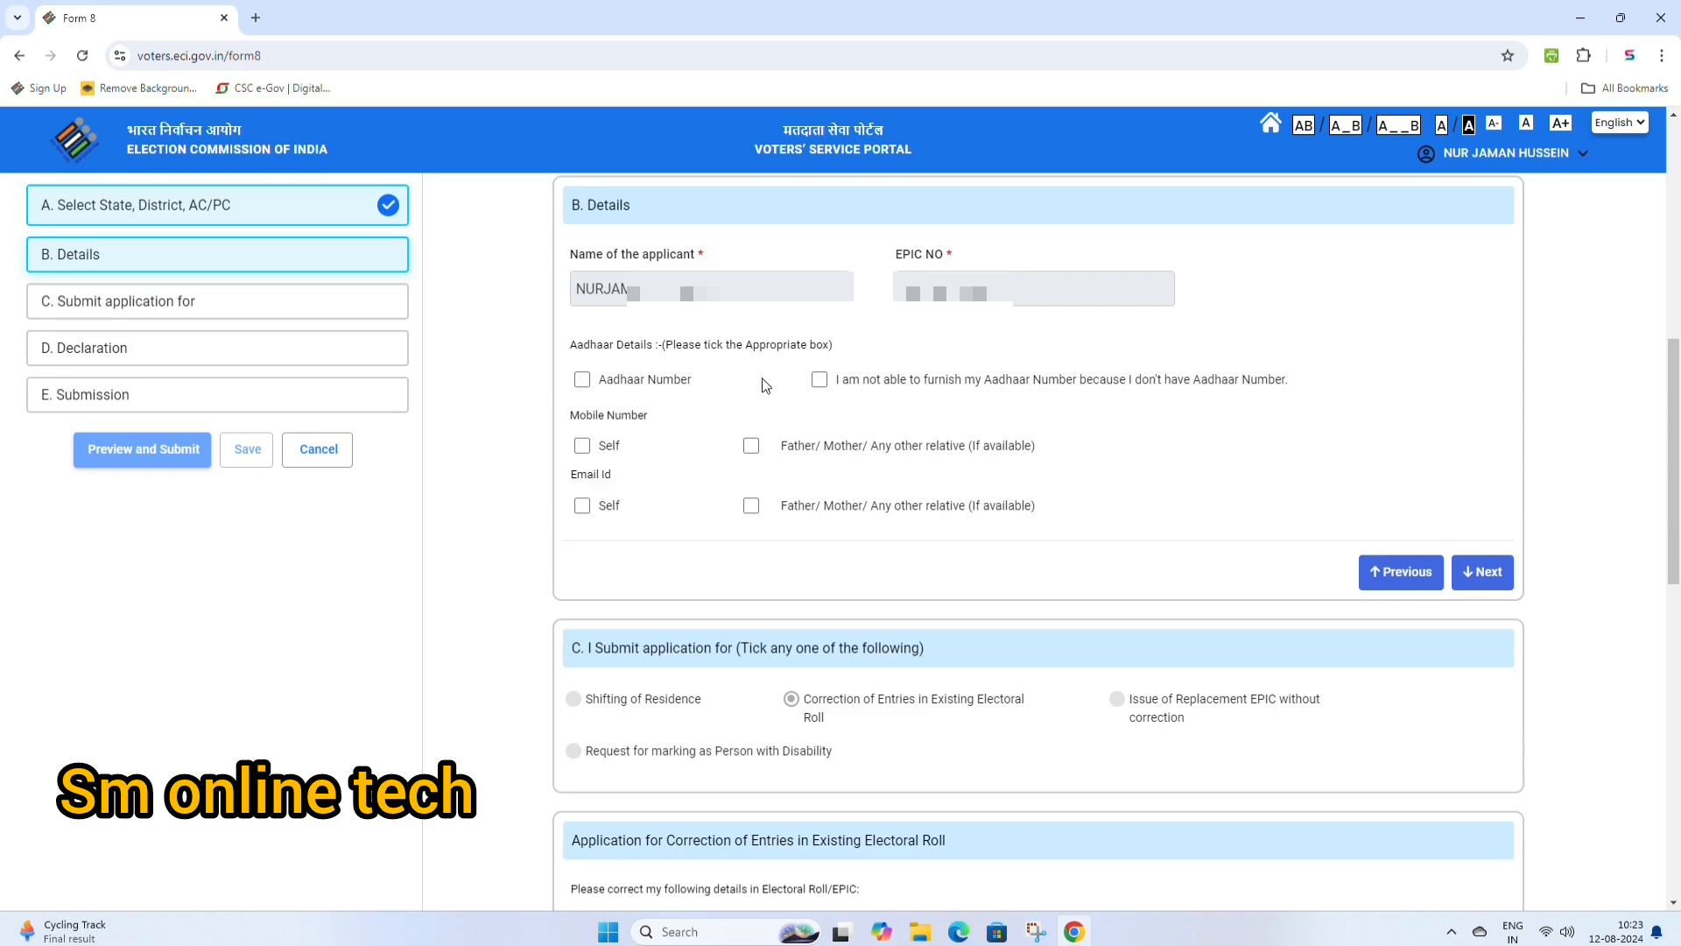
# Step: Tick Aadhaar Number and Mobile Number Self, provide the Aadhaar, and complete Details
pyautogui.click(580, 381)
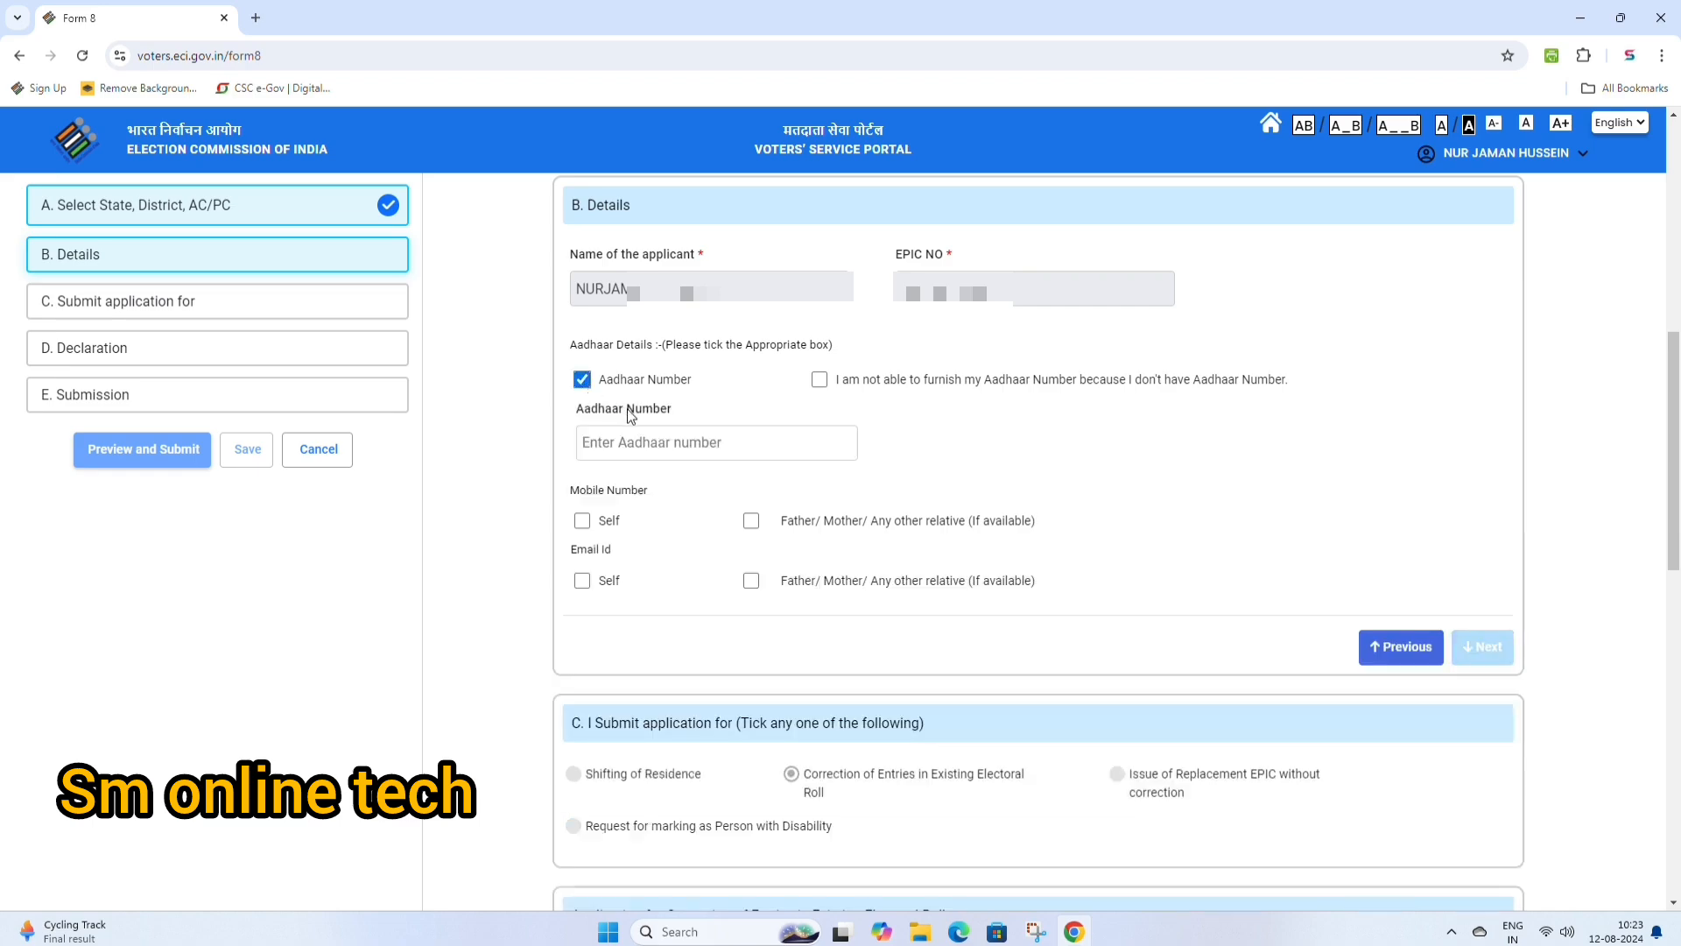
pyautogui.click(582, 521)
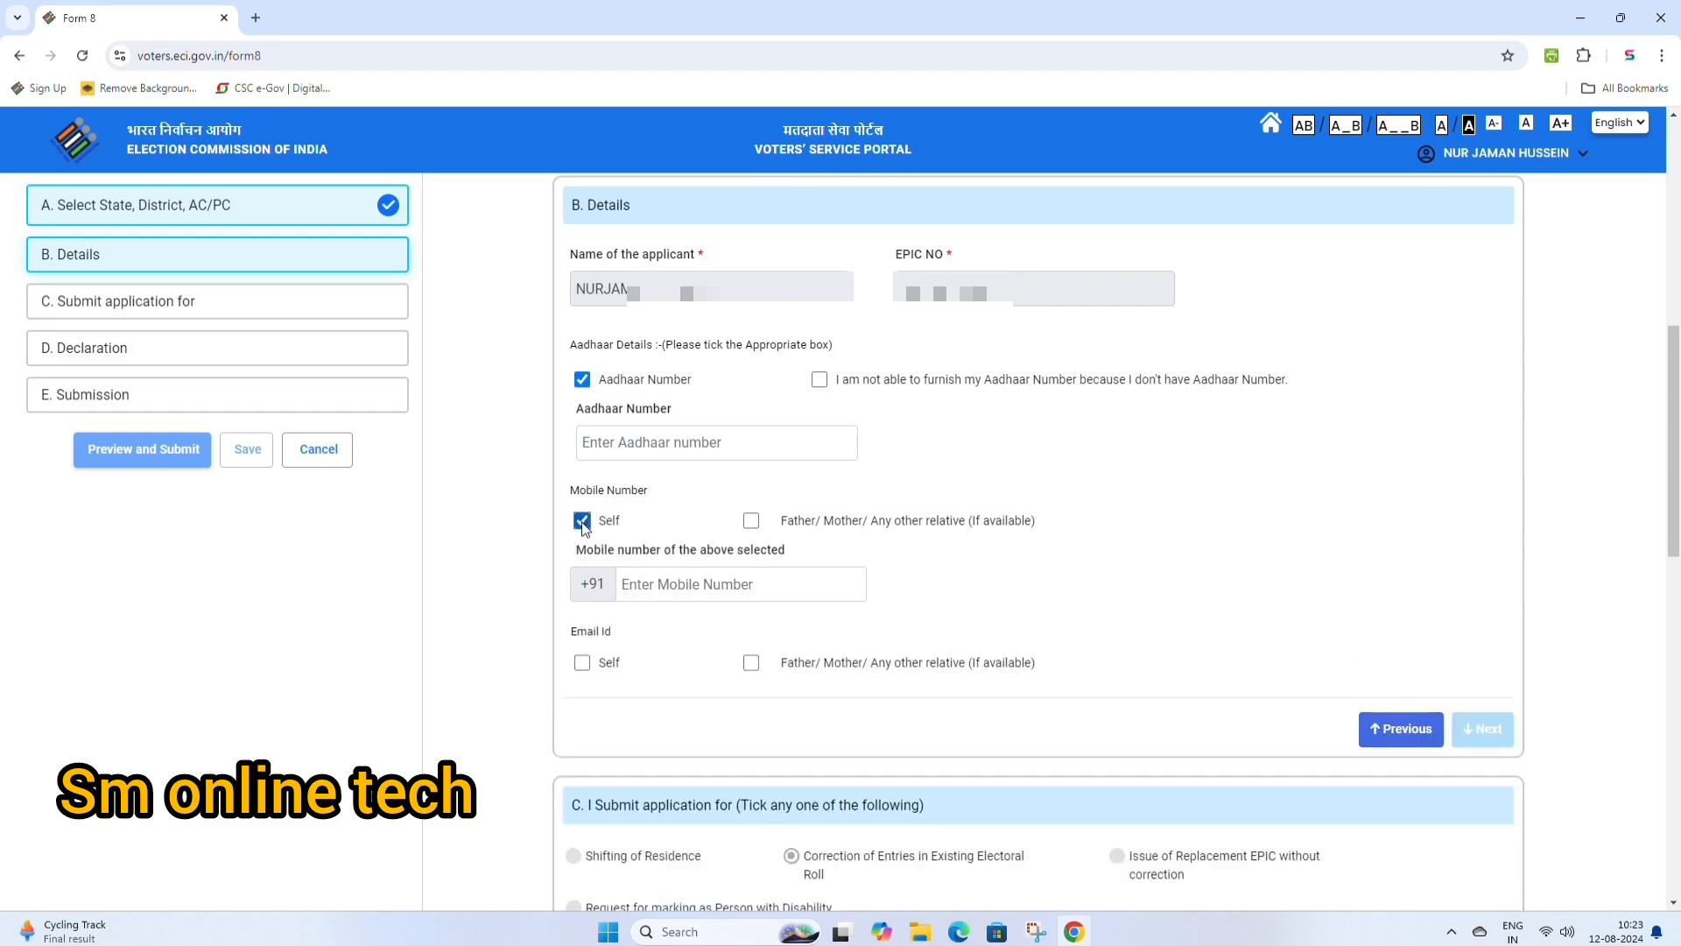
pyautogui.click(594, 446)
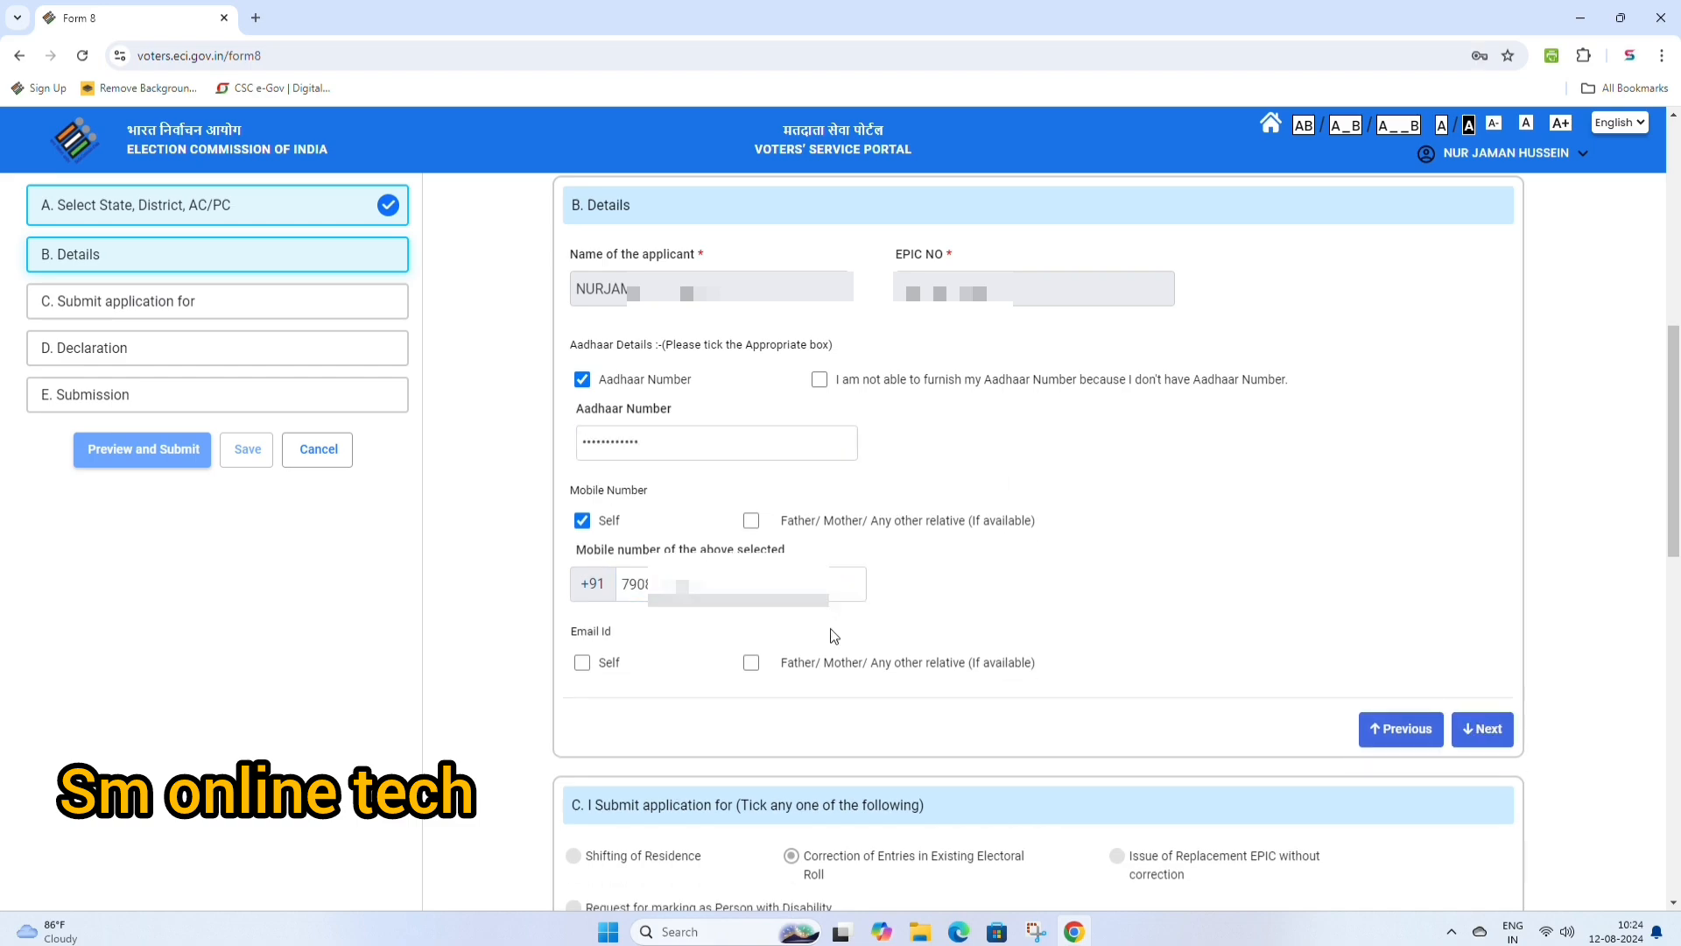
pyautogui.click(1495, 736)
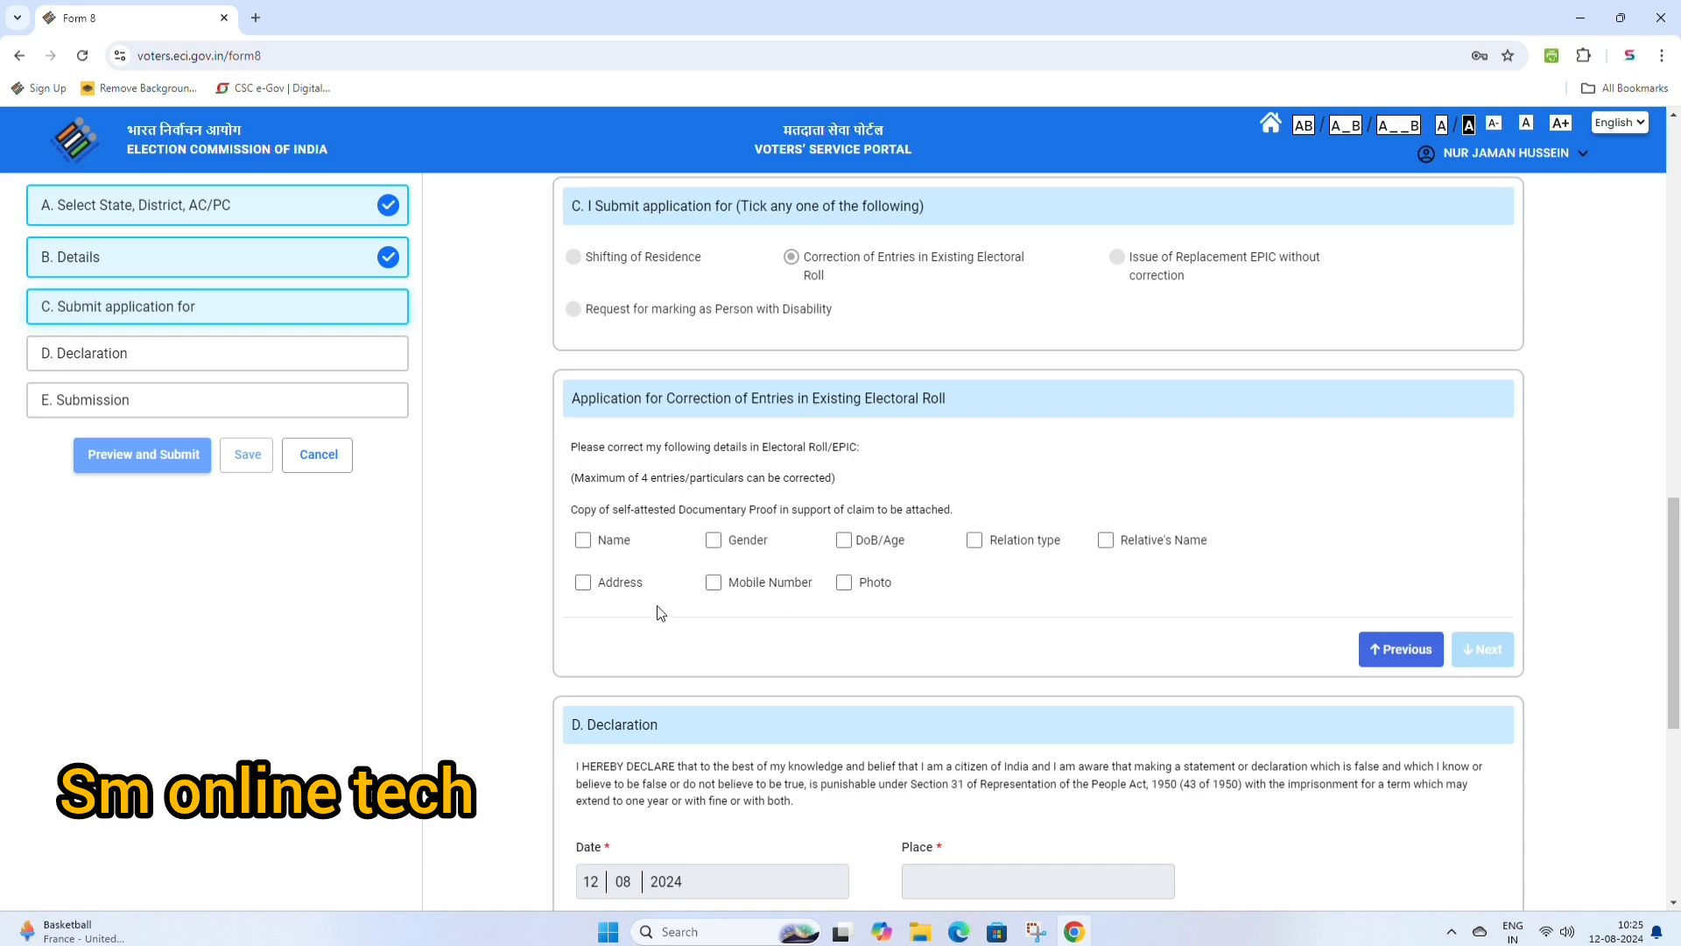
# Step: Tick Name and Mobile Number for correction and review the added fields
pyautogui.click(585, 543)
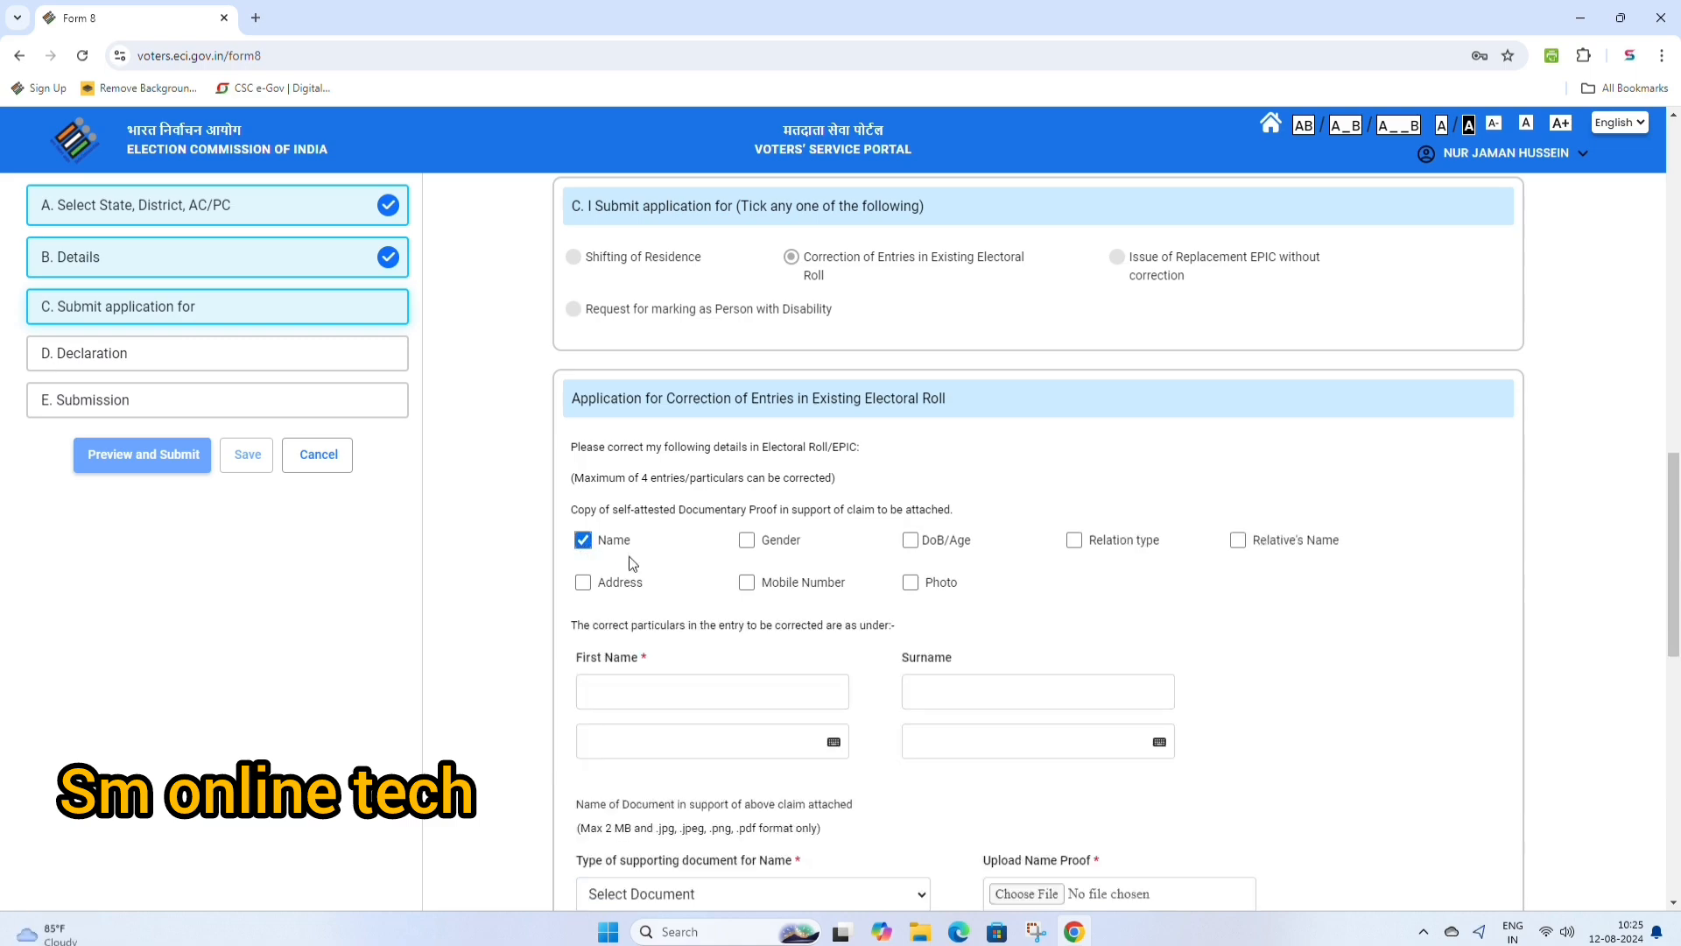
pyautogui.click(747, 584)
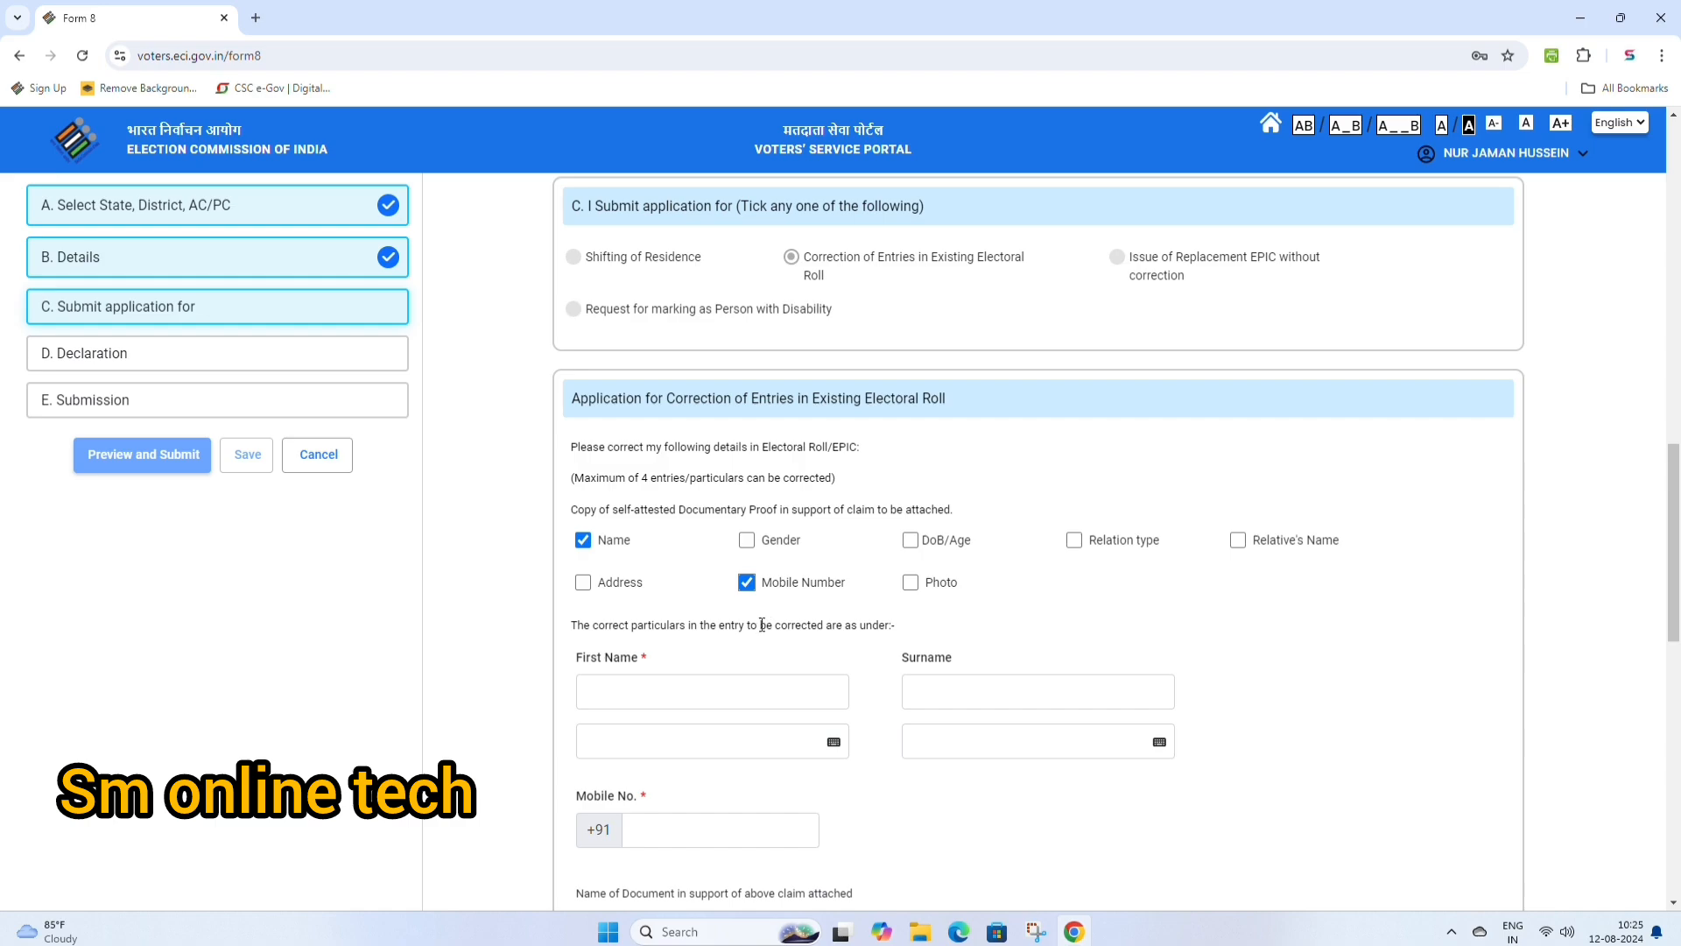
pyautogui.scroll(-4, 761, 627)
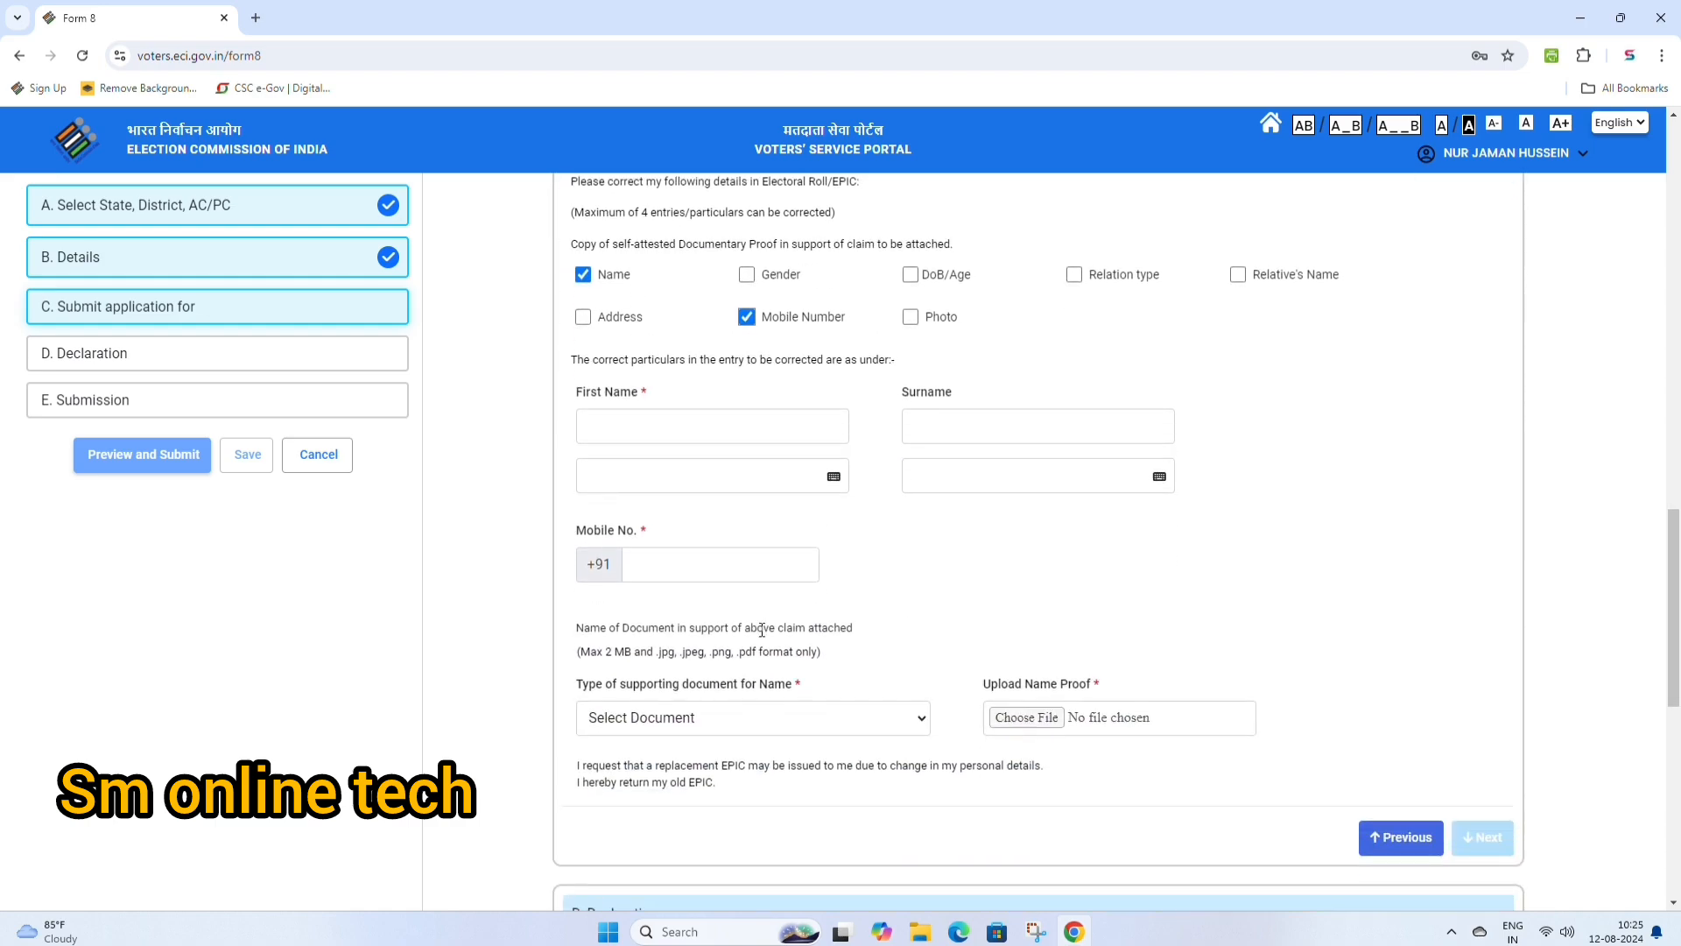
pyautogui.scroll(-1, 757, 631)
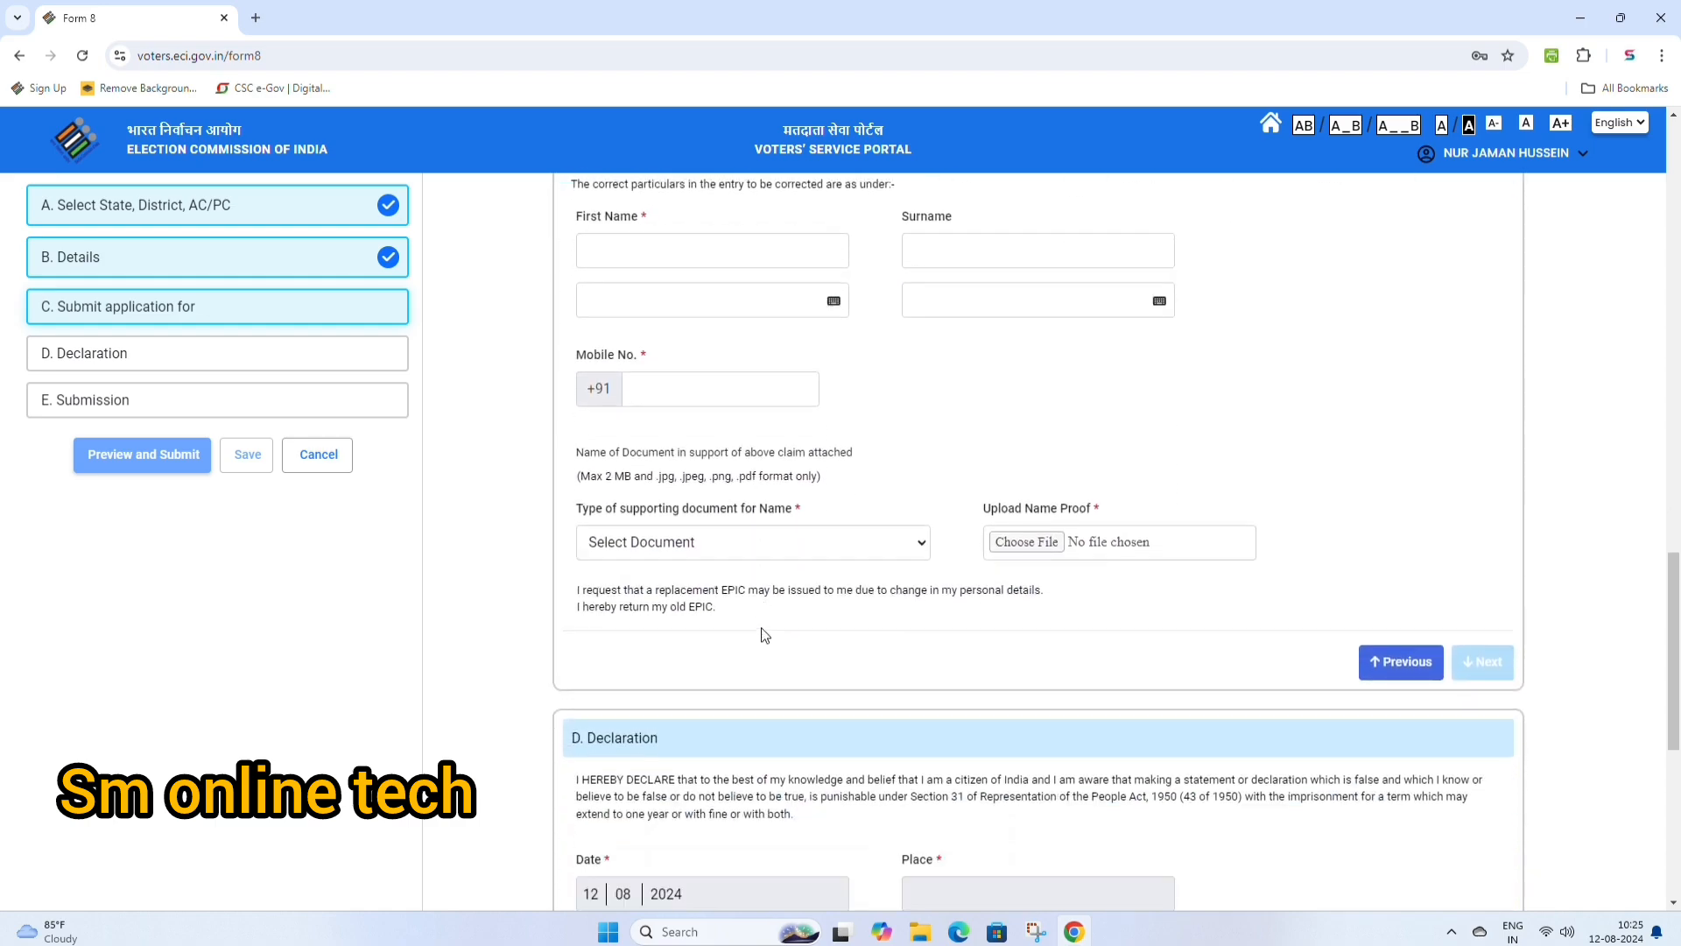
pyautogui.scroll(1, 691, 394)
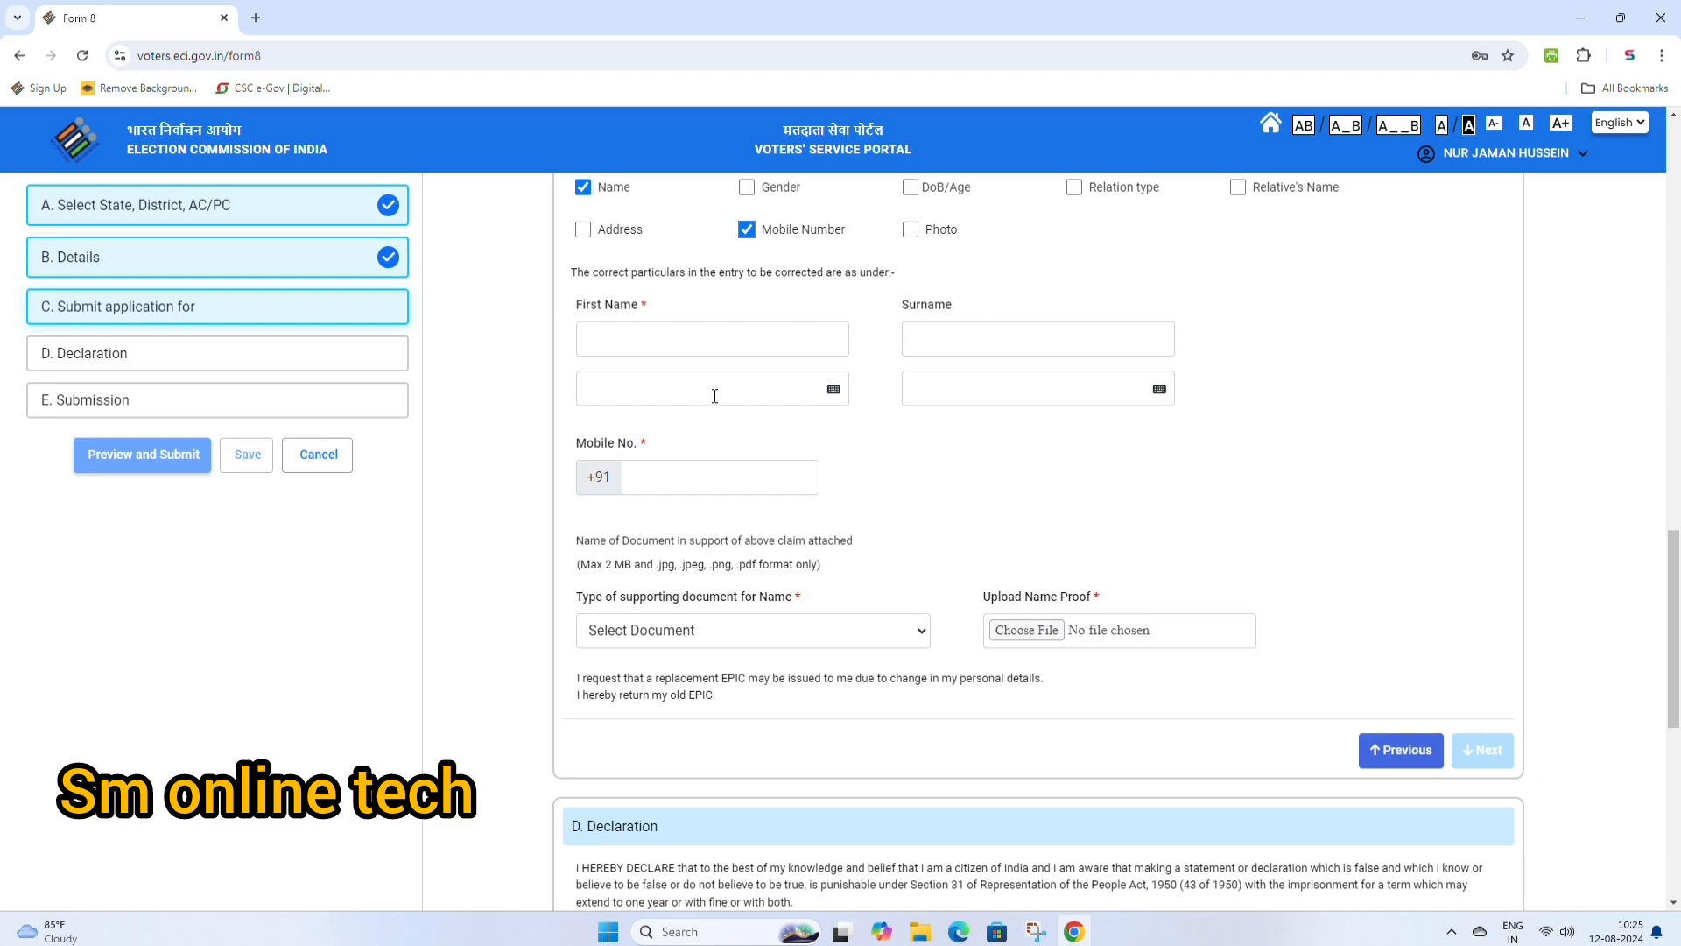
# Step: Enter the elector's corrected first name and check its Bengali-script version
pyautogui.click(589, 339)
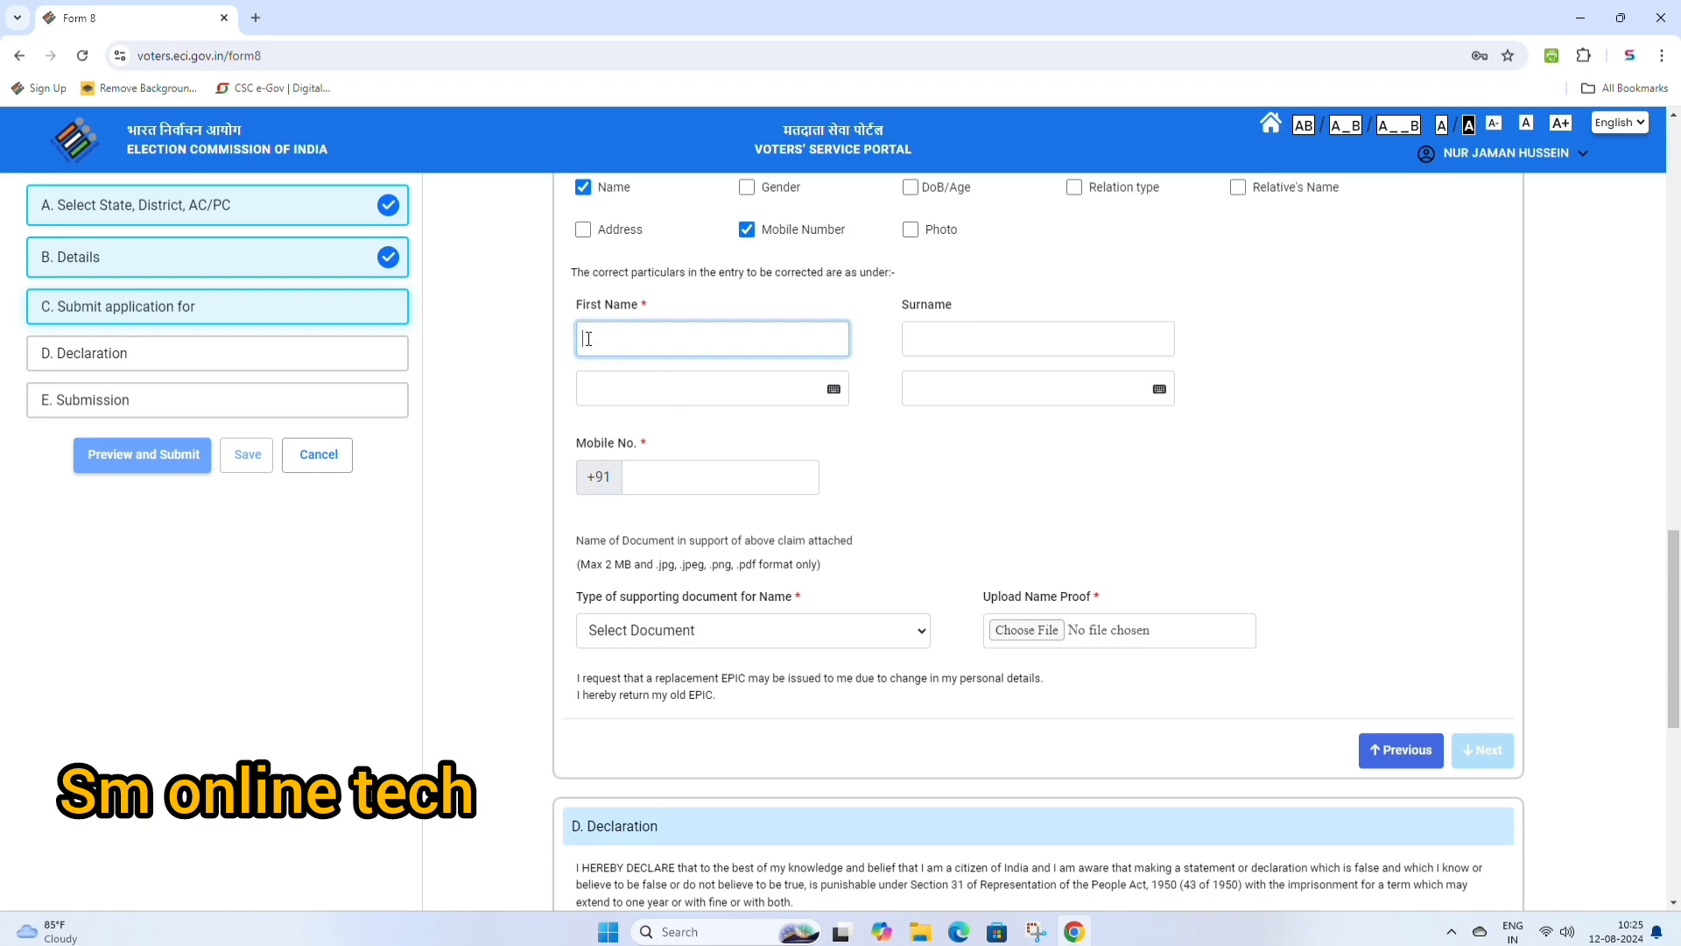
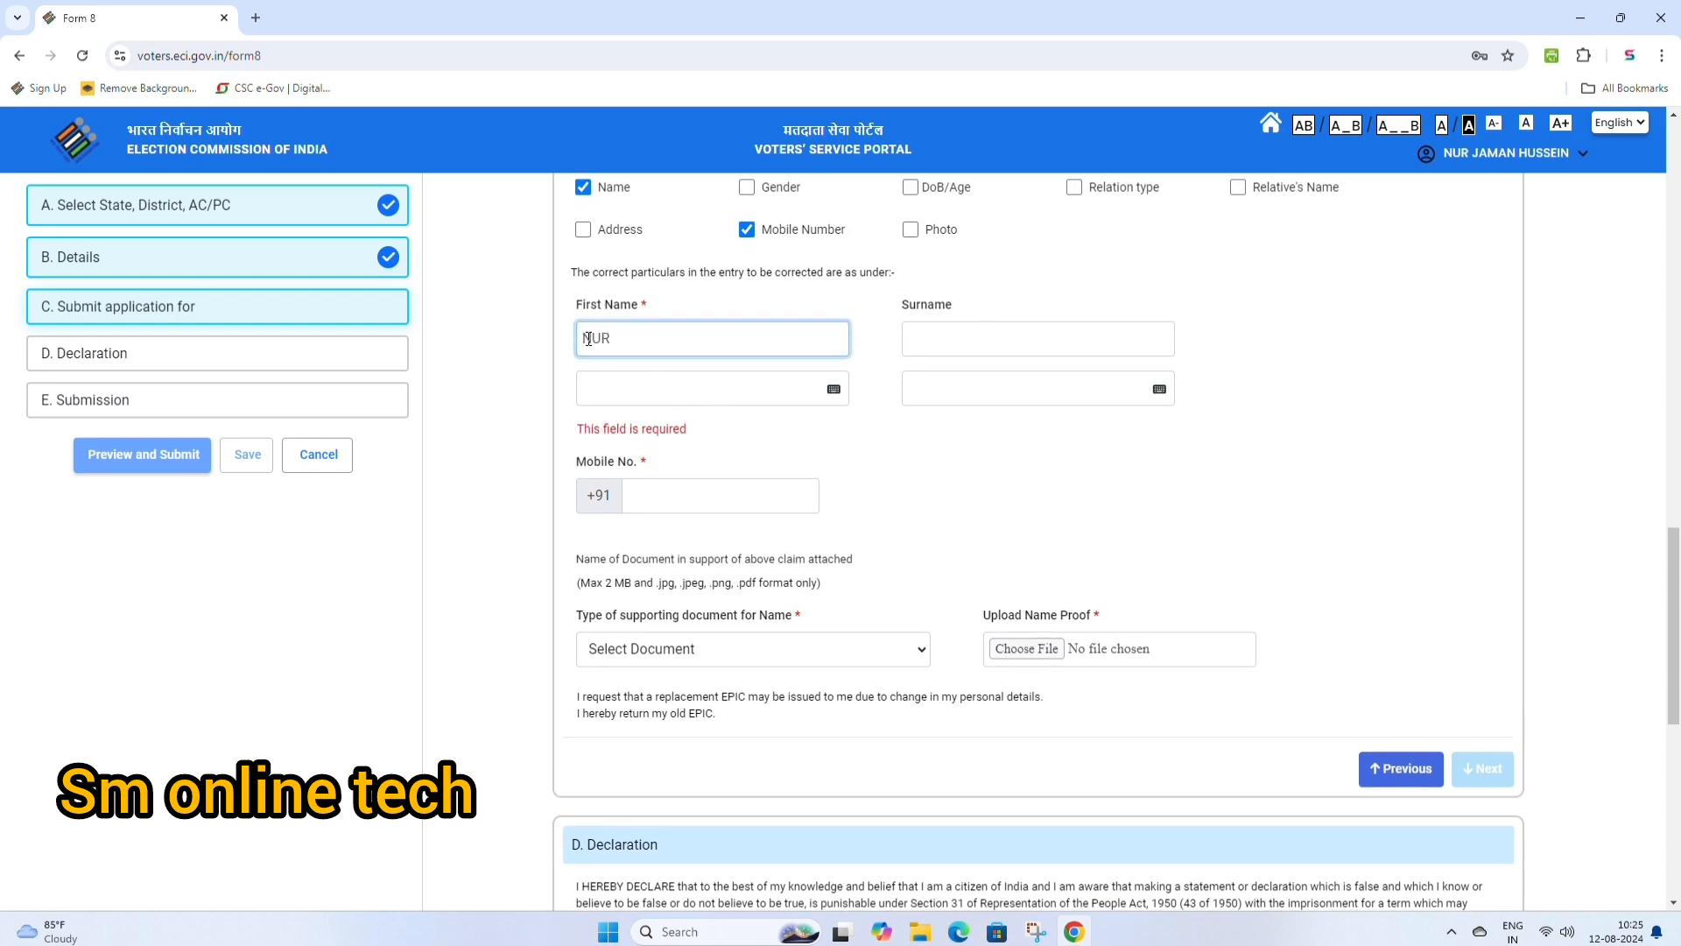
pyautogui.press('Tab')
pyautogui.click(710, 436)
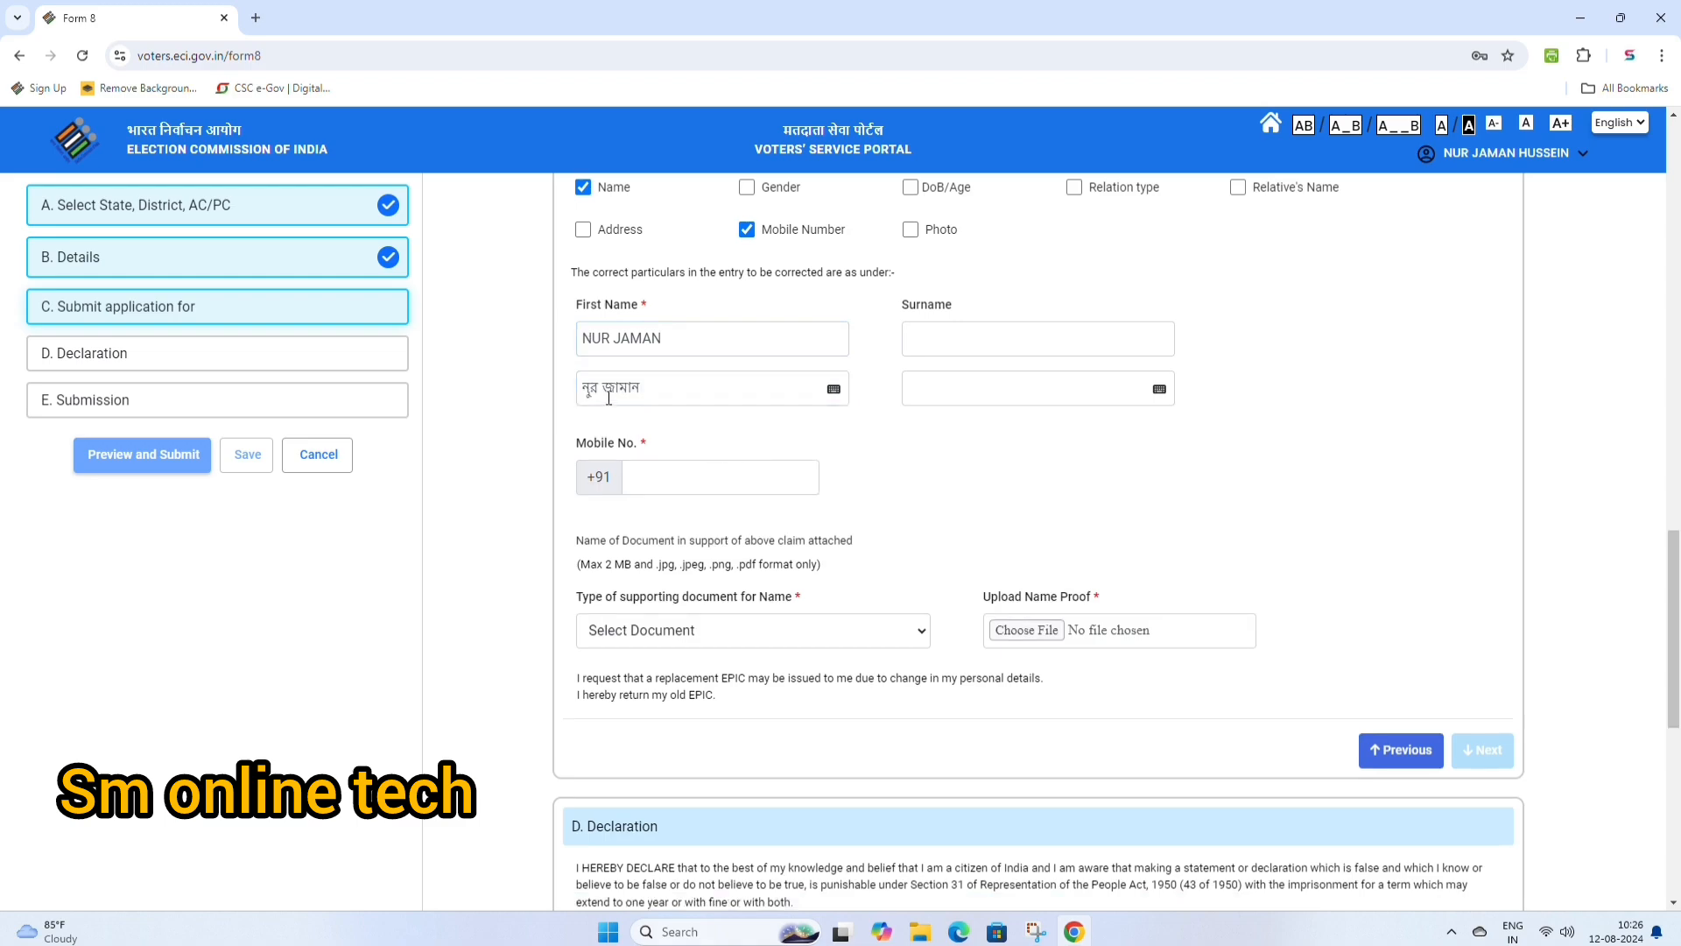
pyautogui.click(834, 390)
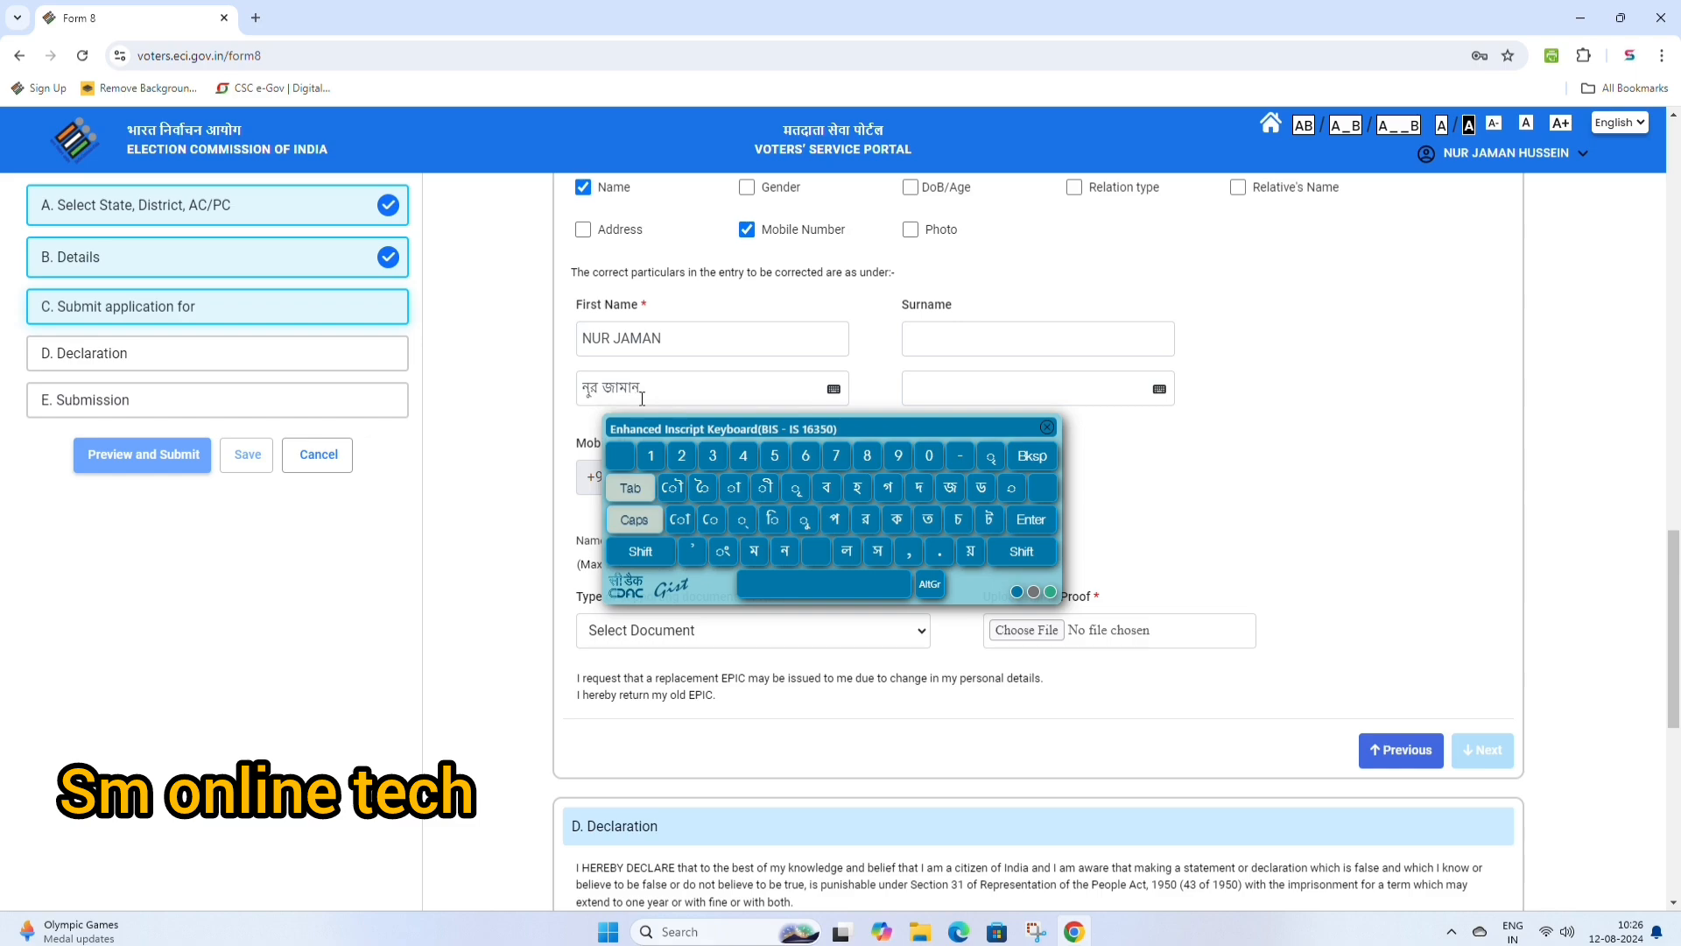
pyautogui.click(1047, 427)
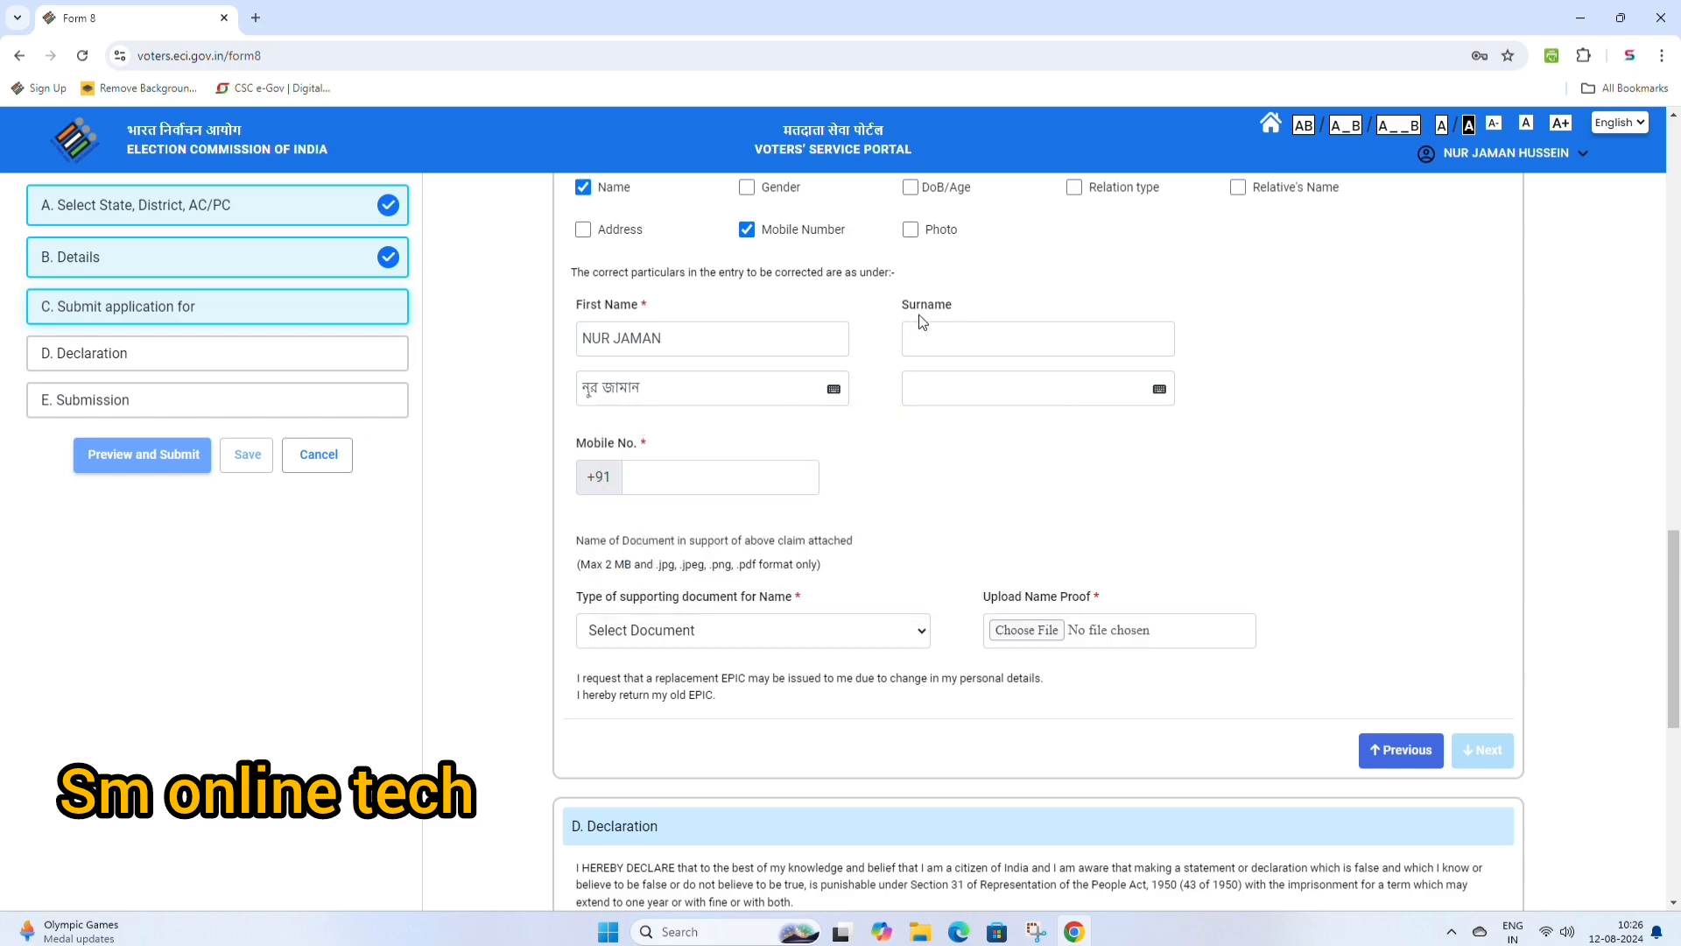
# Step: Enter the elector's corrected surname and accept the name to print on the EPIC
pyautogui.click(920, 338)
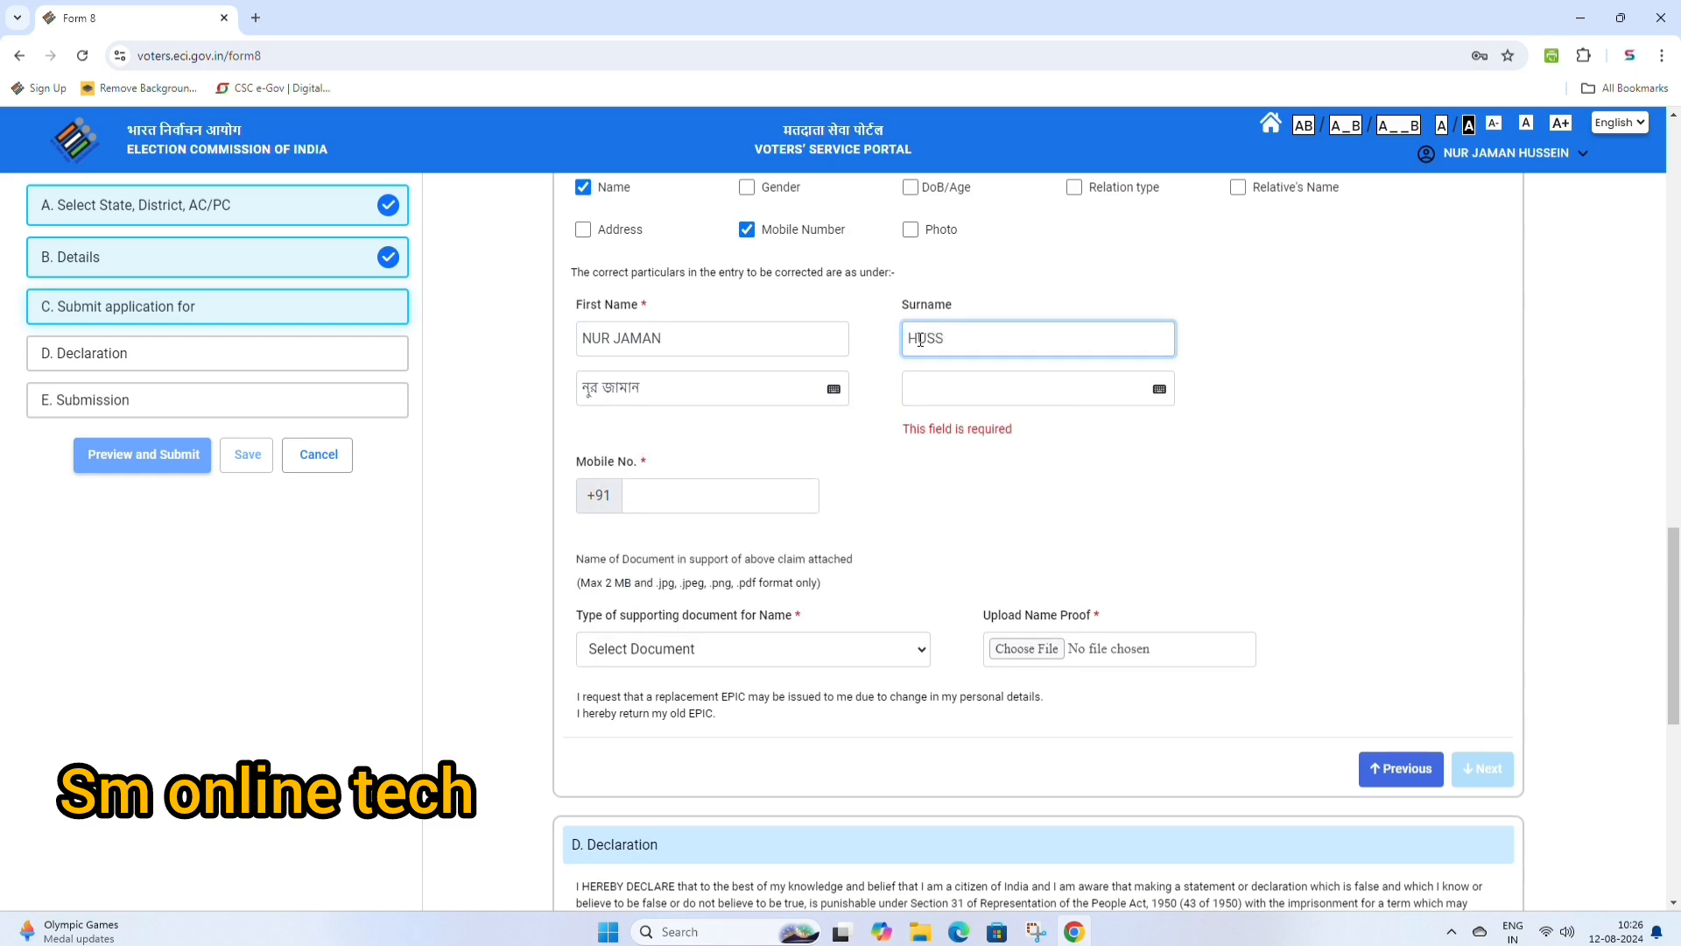
pyautogui.click(1086, 454)
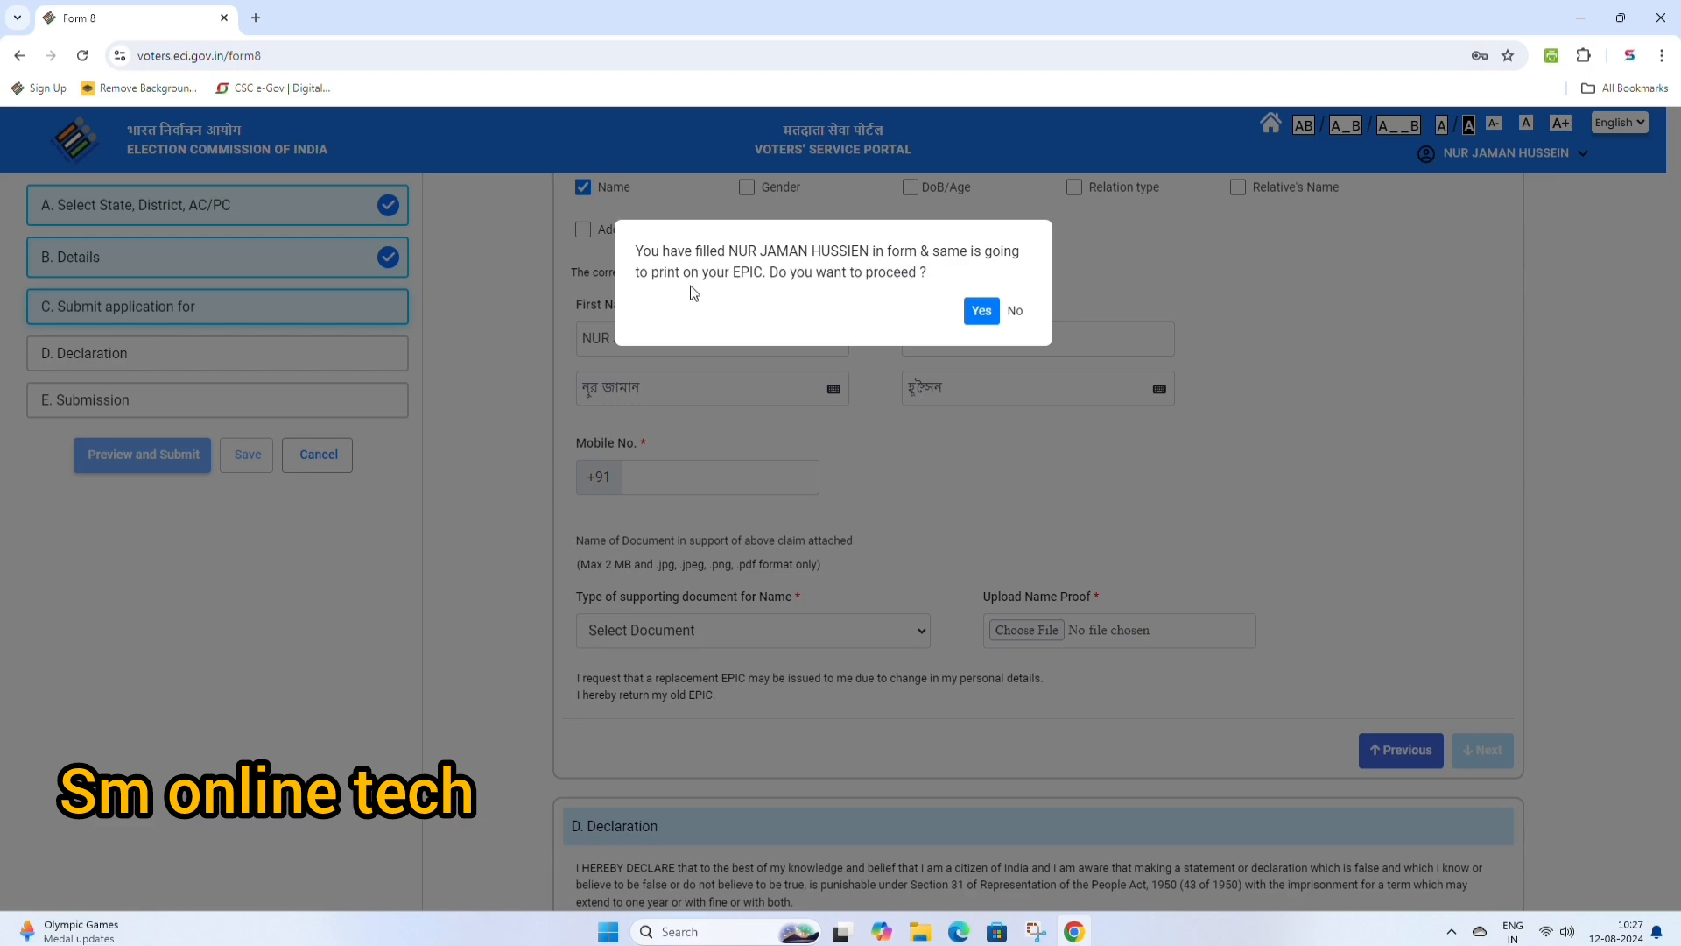
pyautogui.click(981, 314)
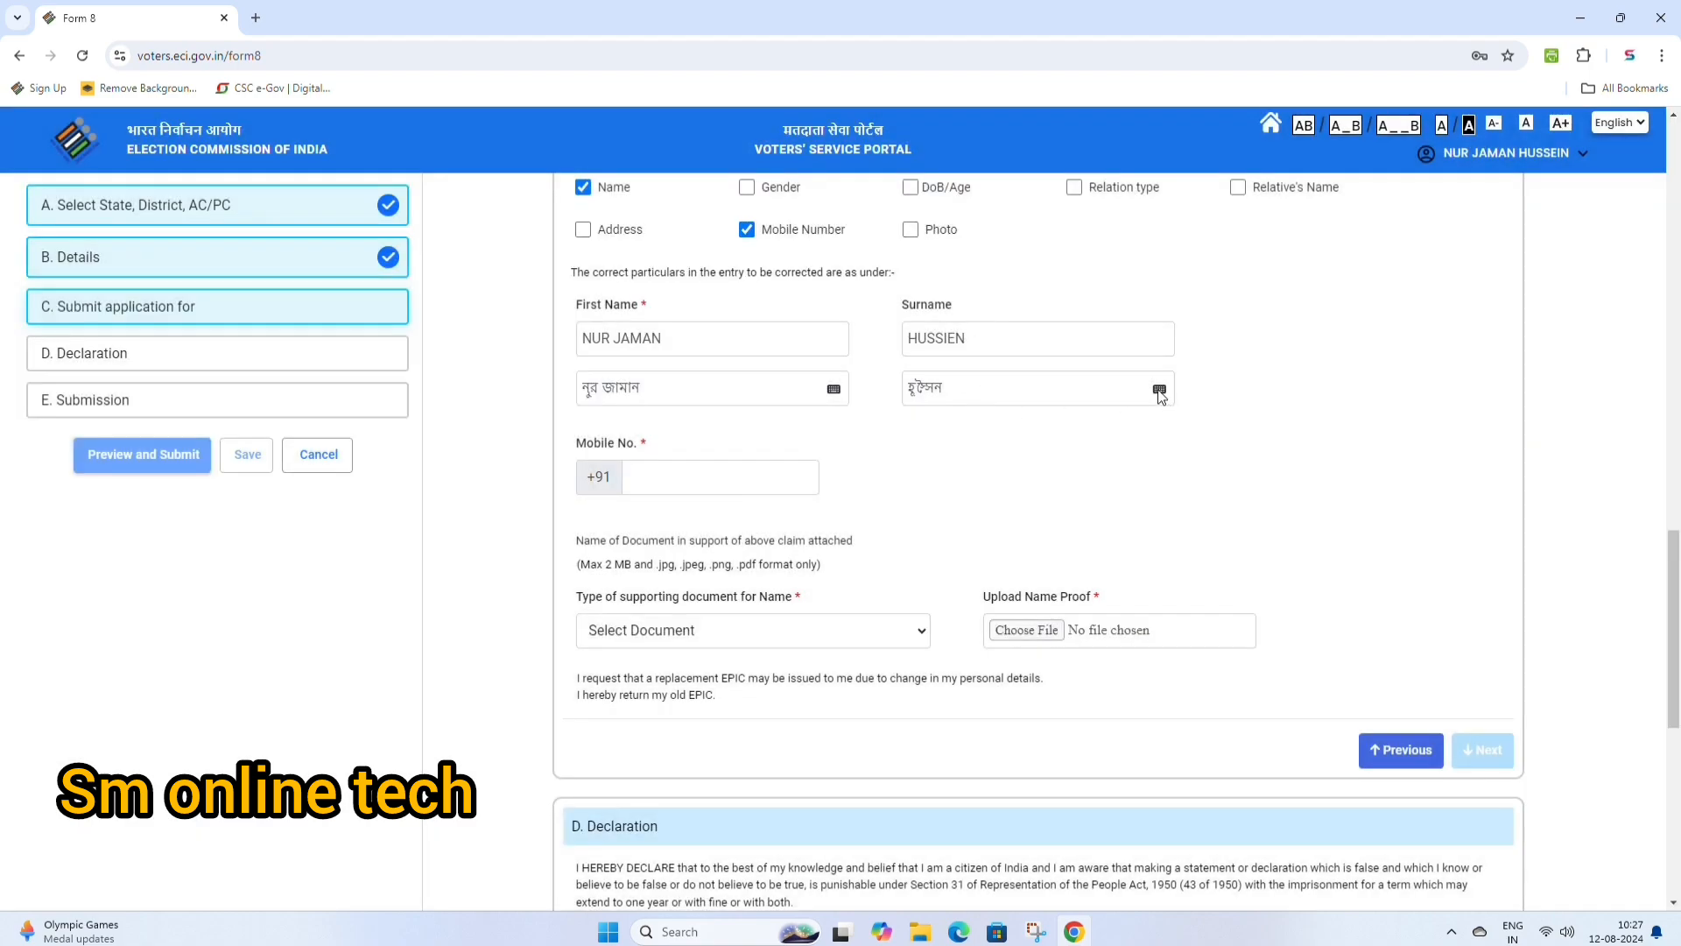
# Step: Fix the Bengali surname spelling on the Inscript keyboard, erasing three letters and adding স
pyautogui.click(1159, 390)
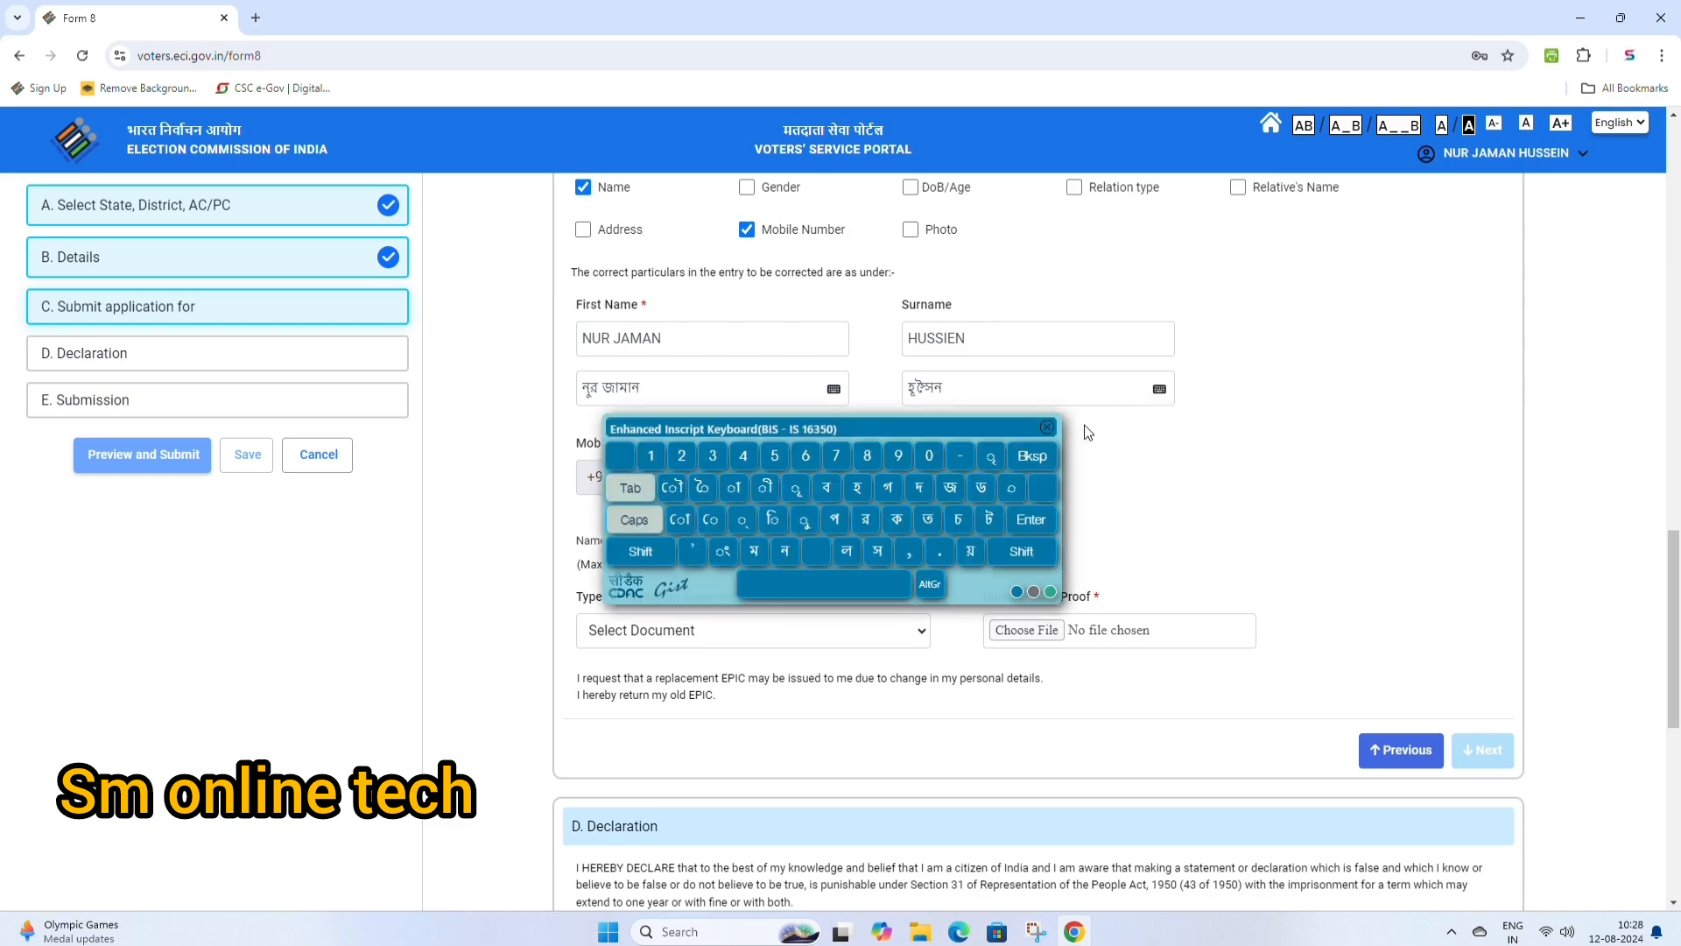
pyautogui.click(1033, 456)
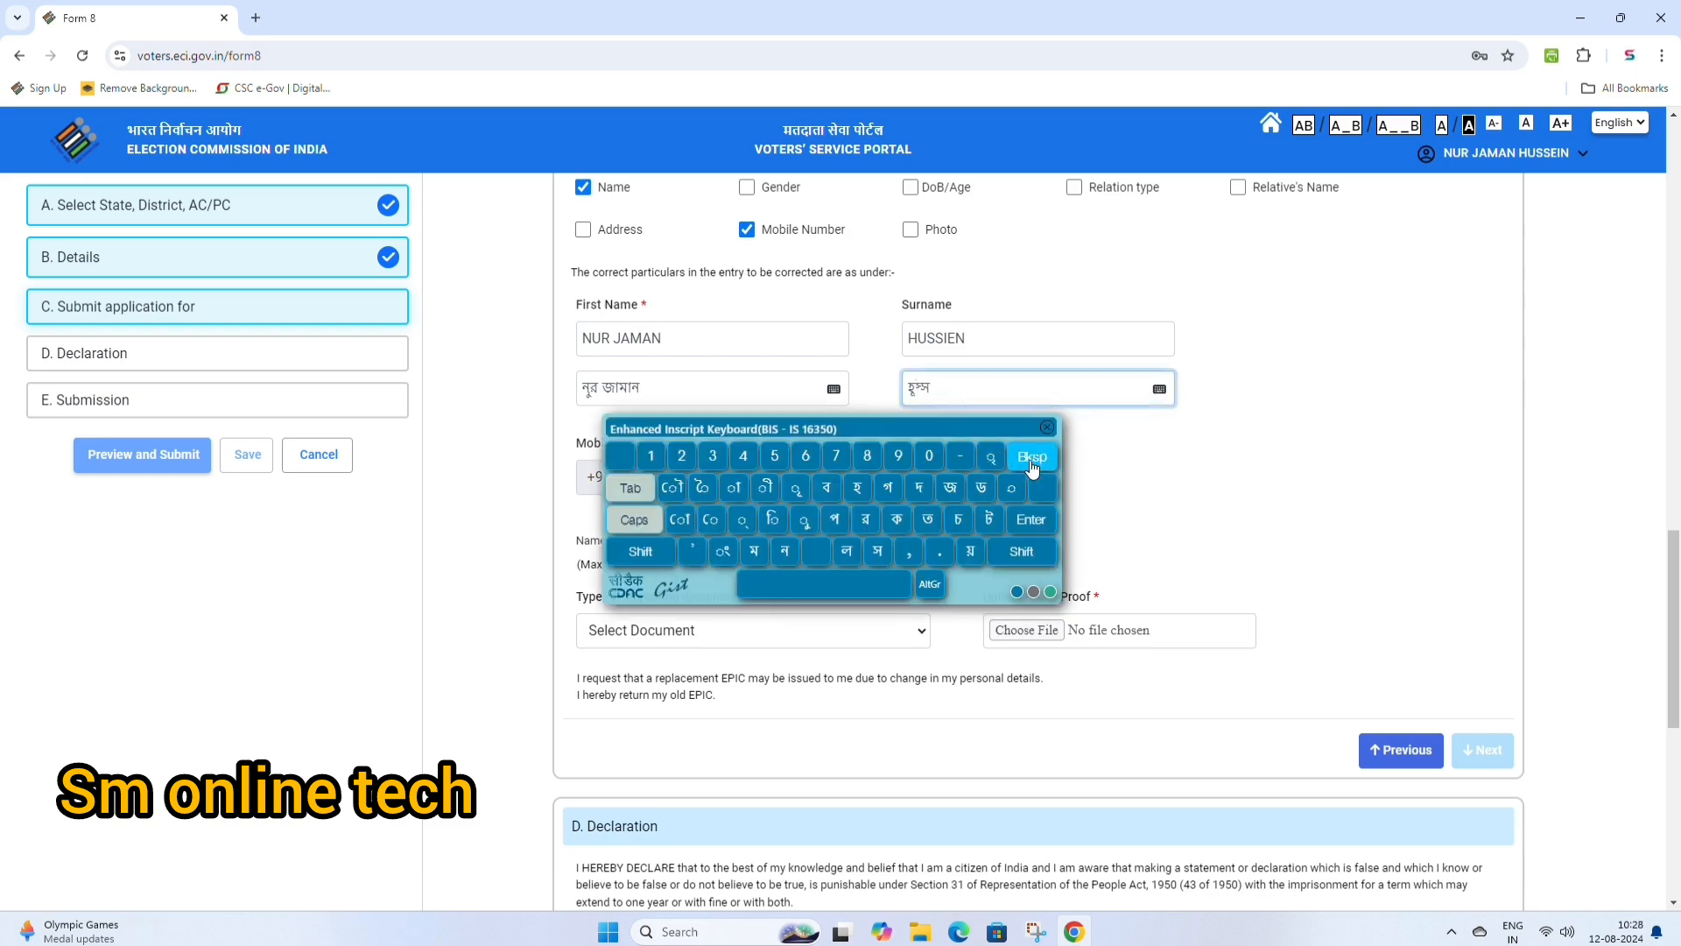
pyautogui.click(1032, 456)
pyautogui.click(1033, 456)
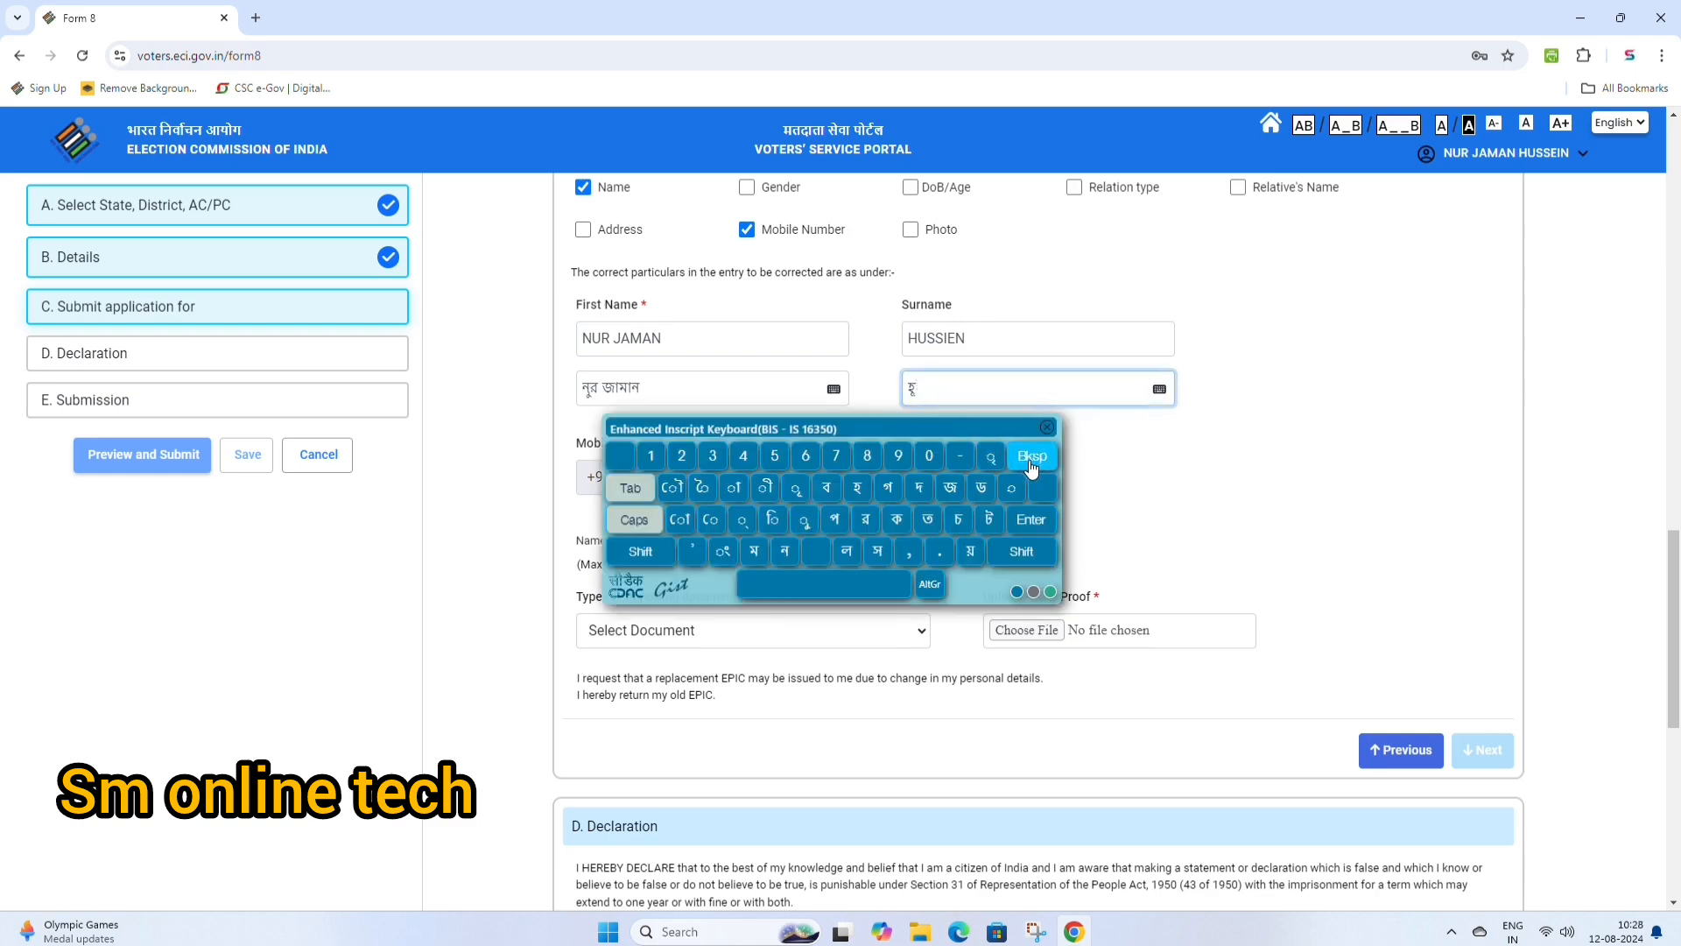
pyautogui.click(877, 551)
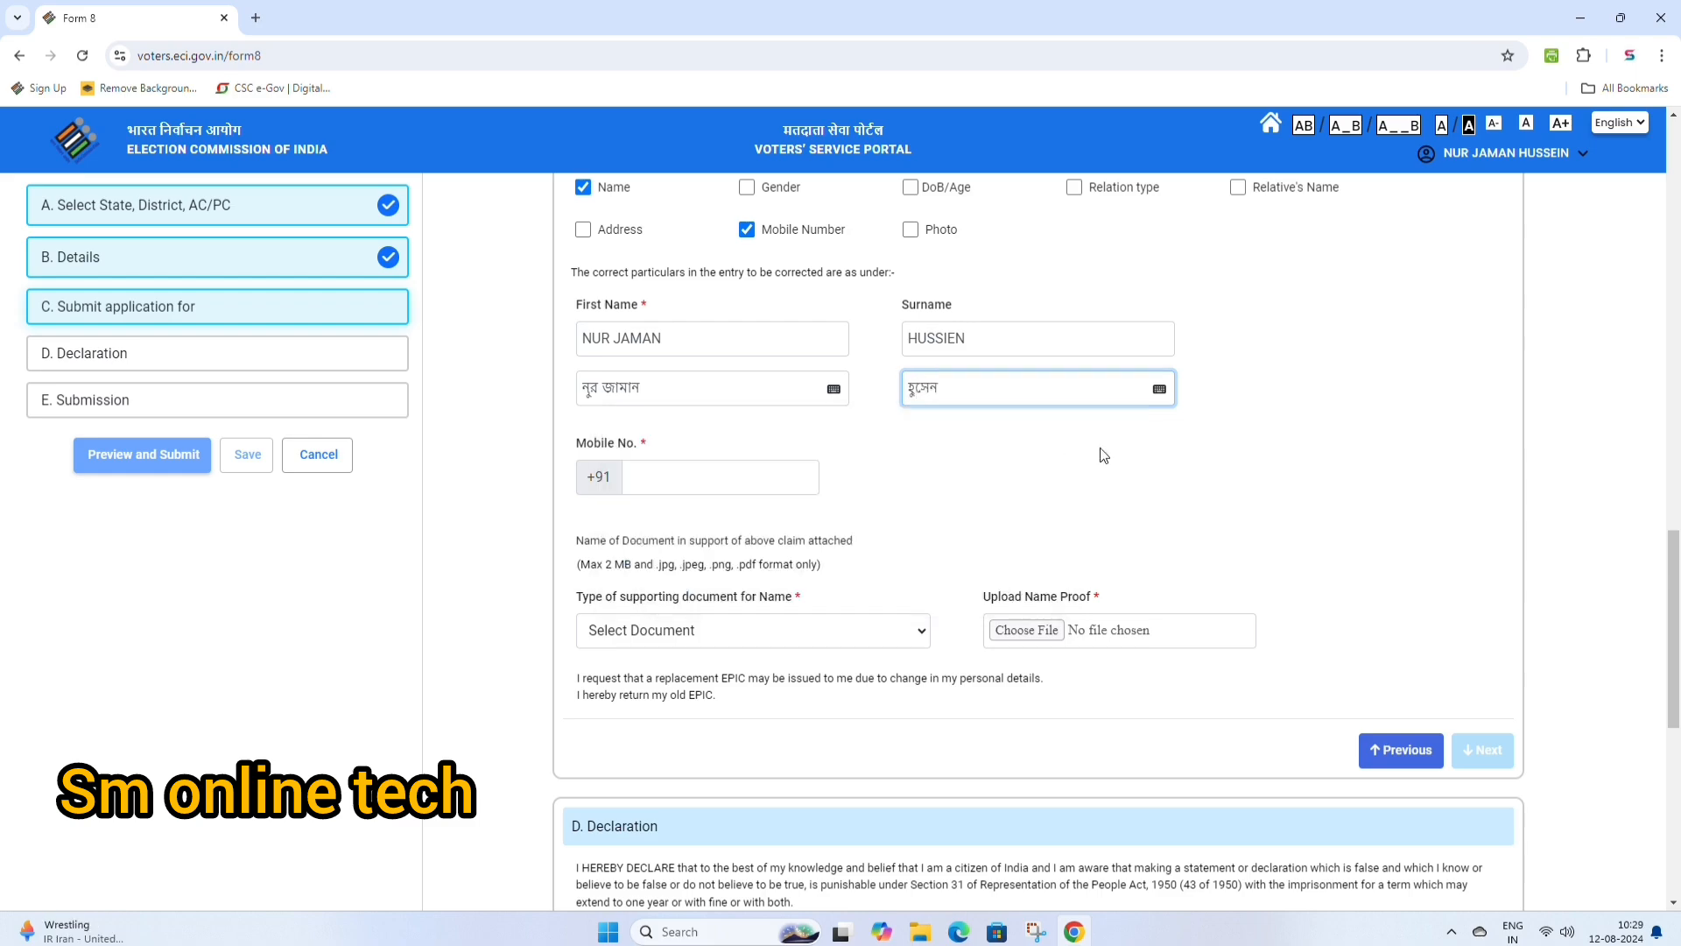
pyautogui.click(1096, 456)
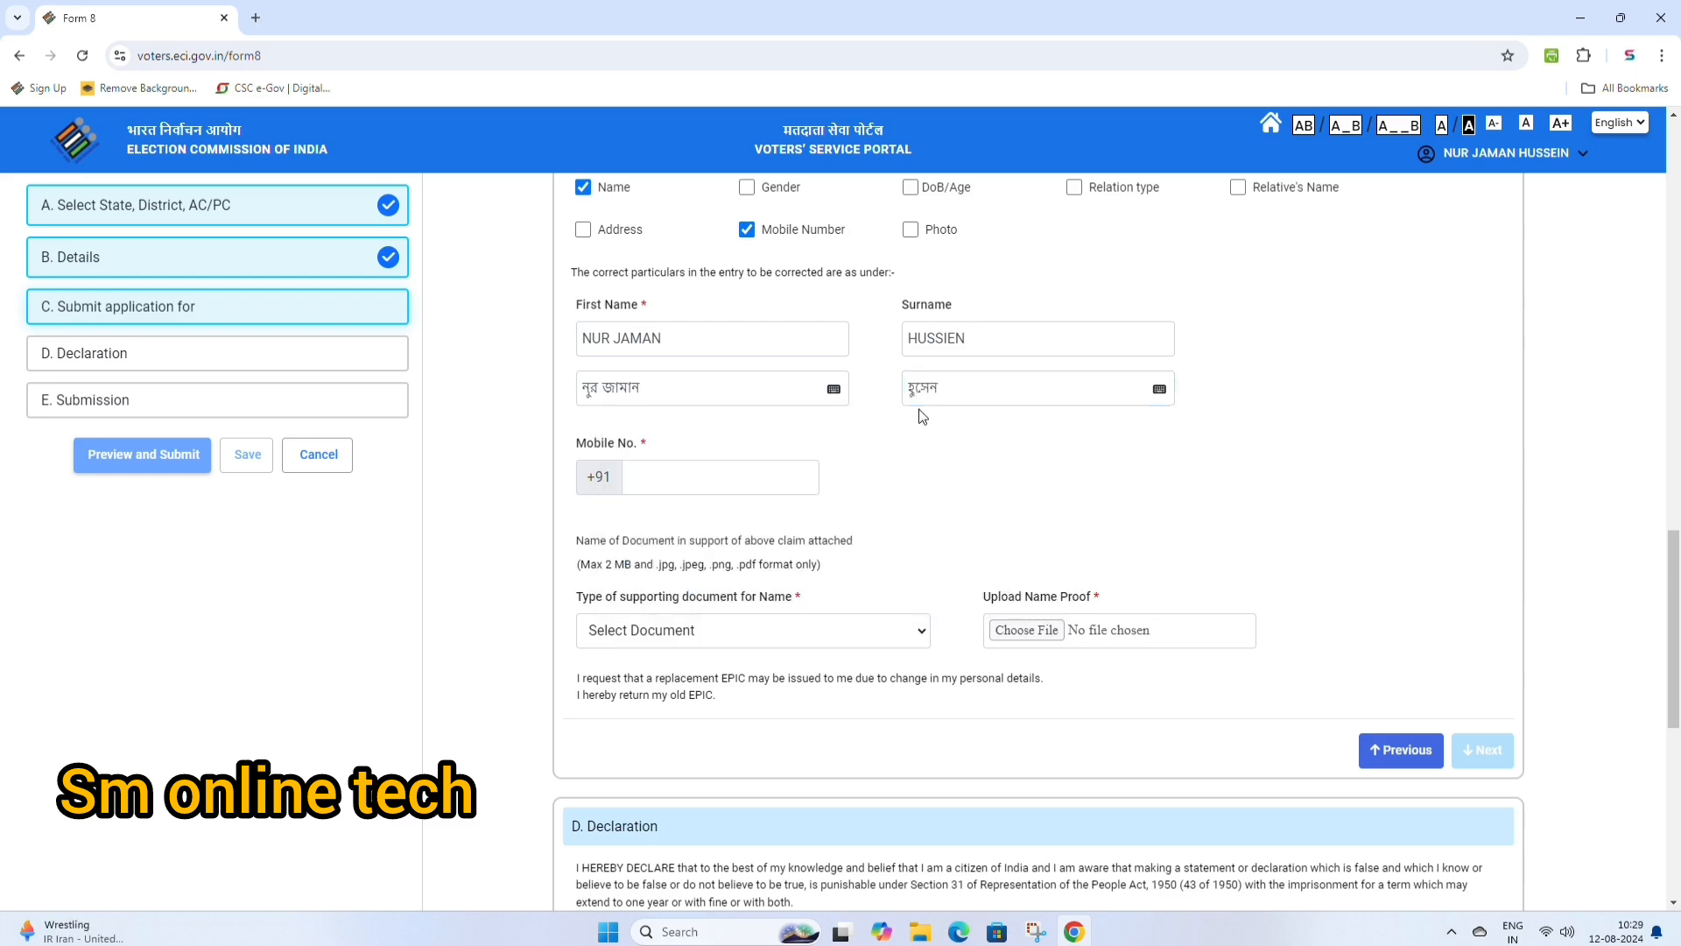
# Step: Enter the elector's new mobile number in the Mobile No. field and commit it
pyautogui.click(643, 478)
pyautogui.write('7908')
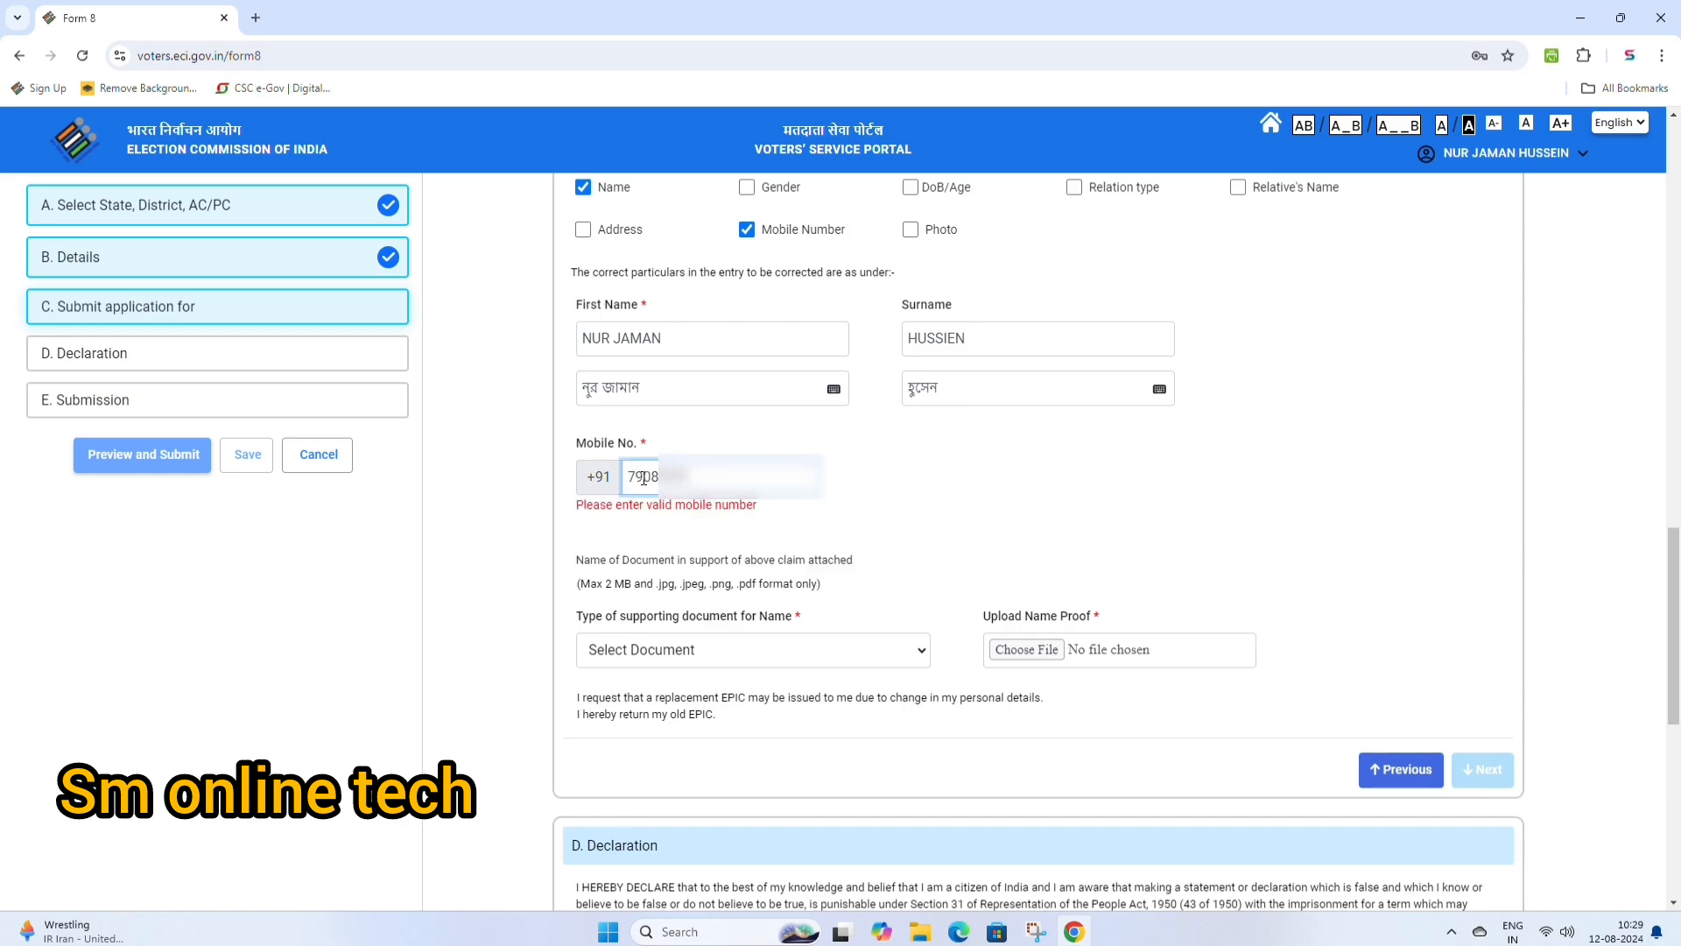
pyautogui.write('???')
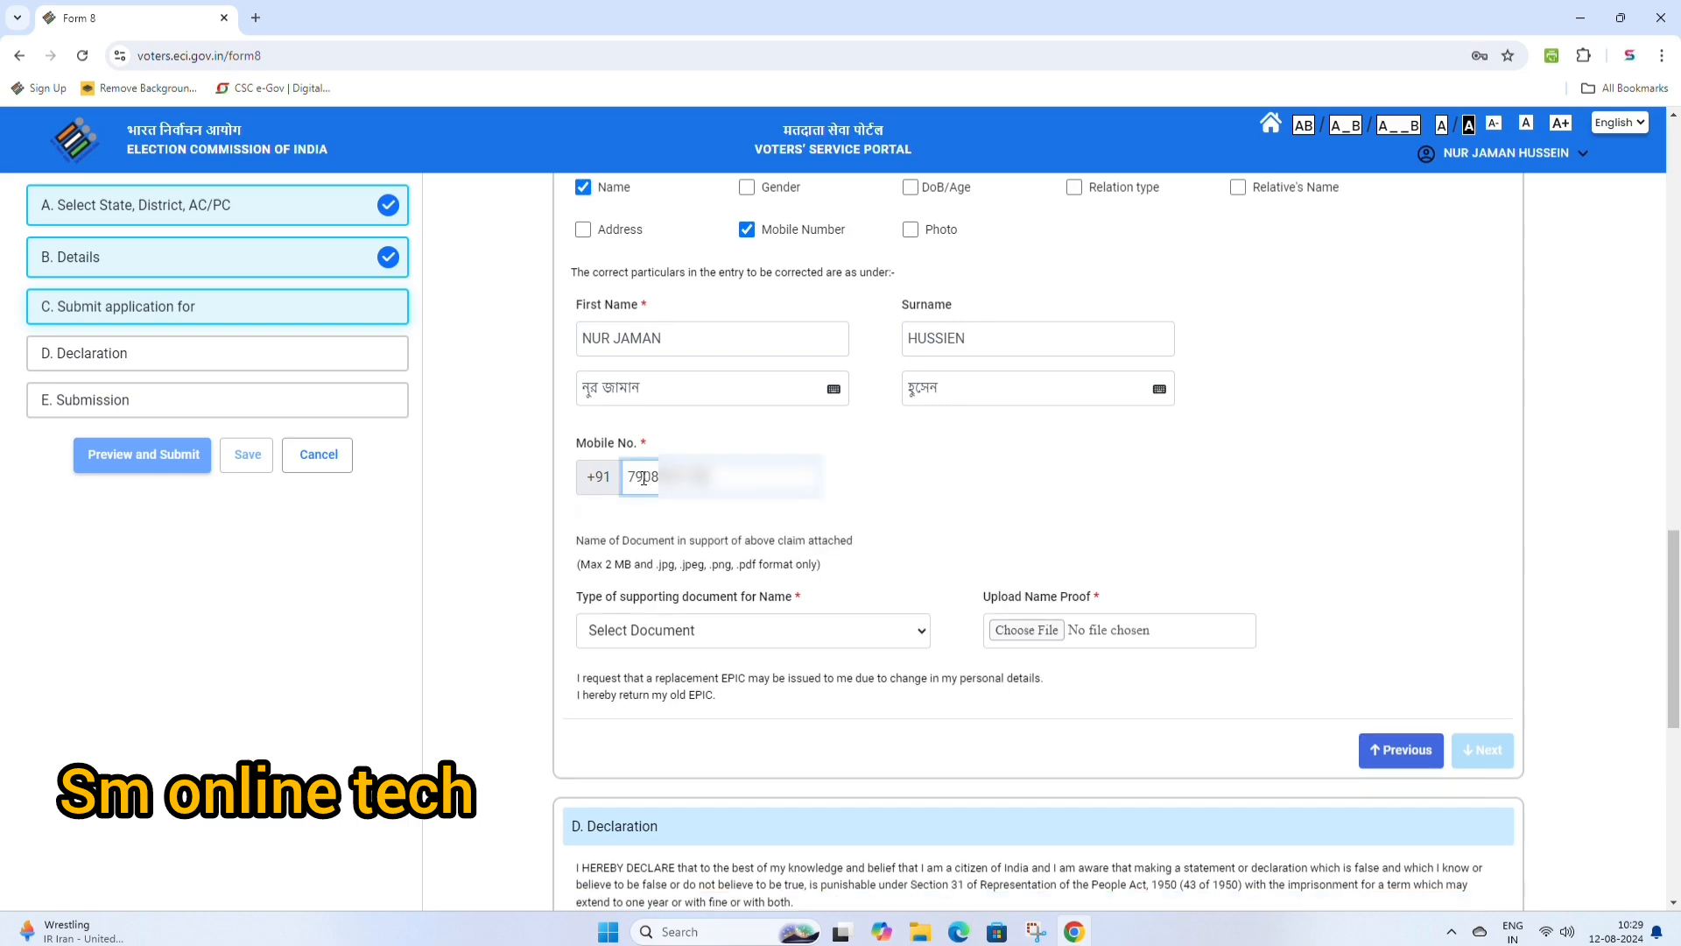
pyautogui.click(915, 532)
pyautogui.click(713, 627)
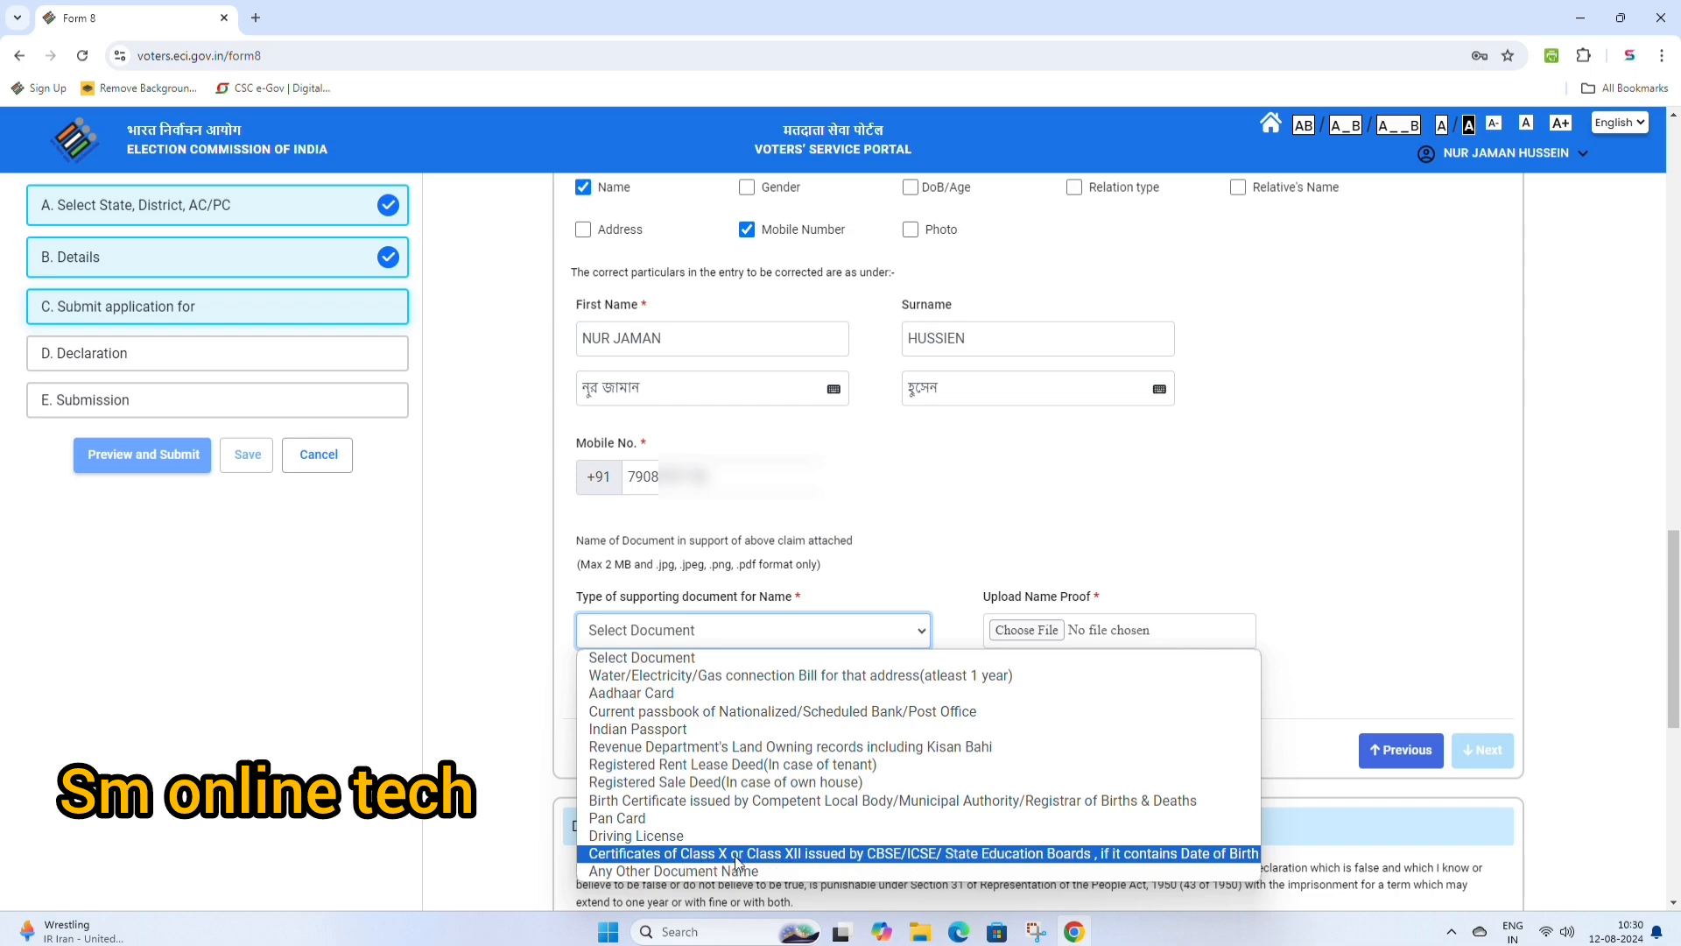
pyautogui.click(788, 853)
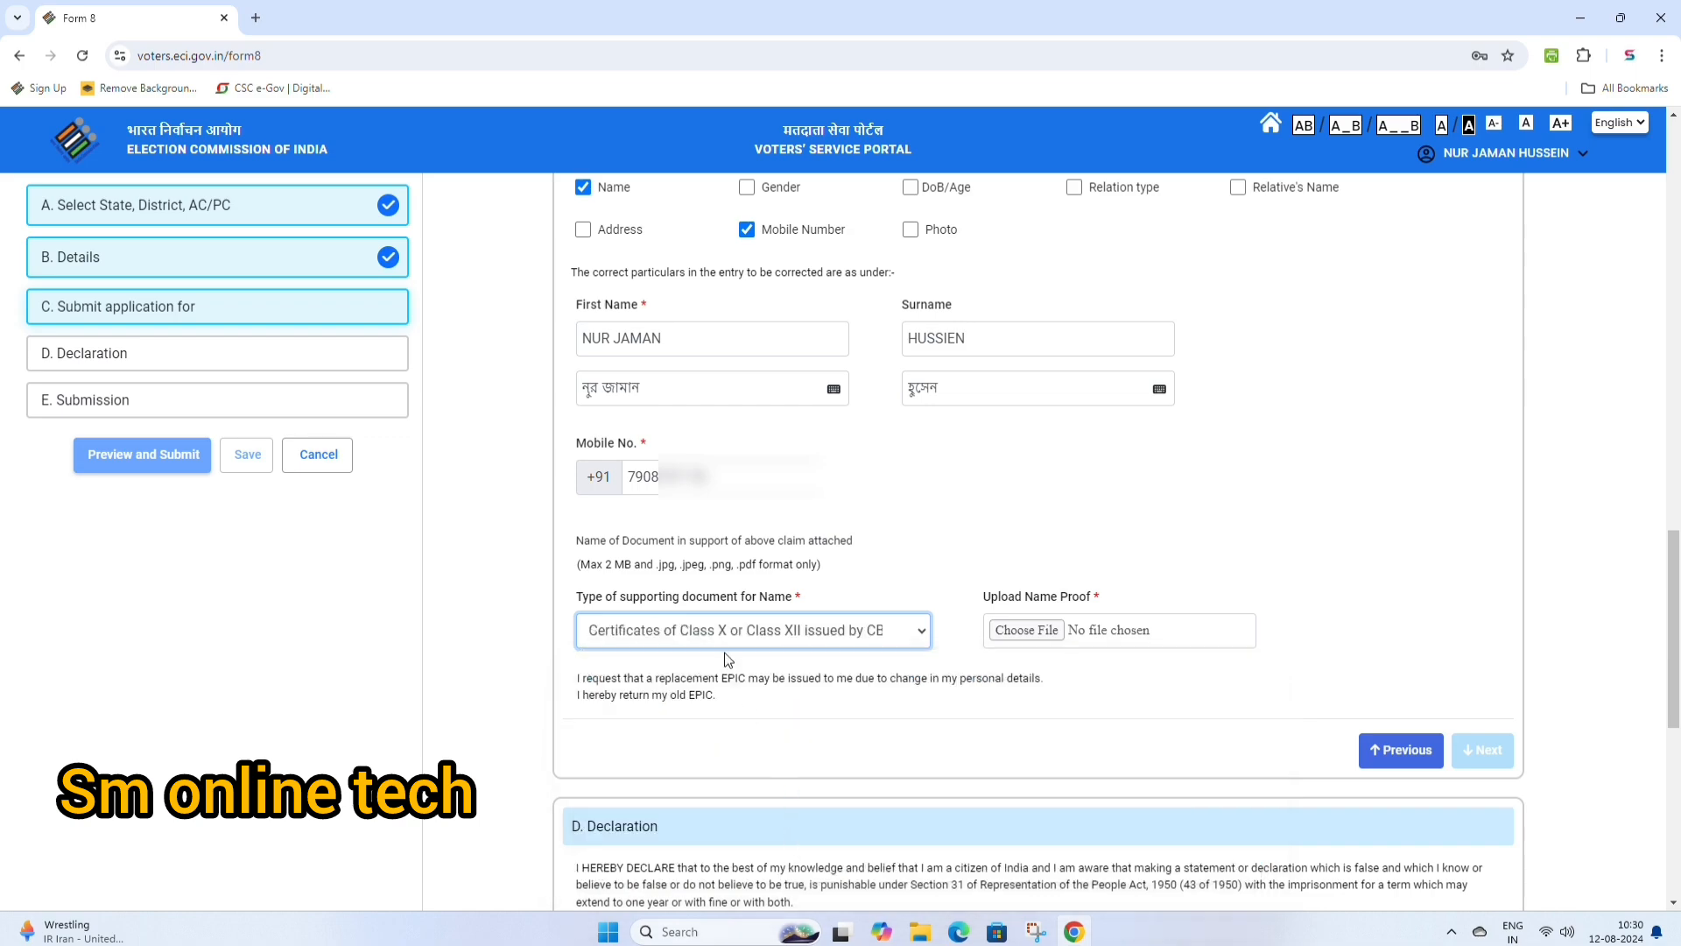
pyautogui.click(1048, 631)
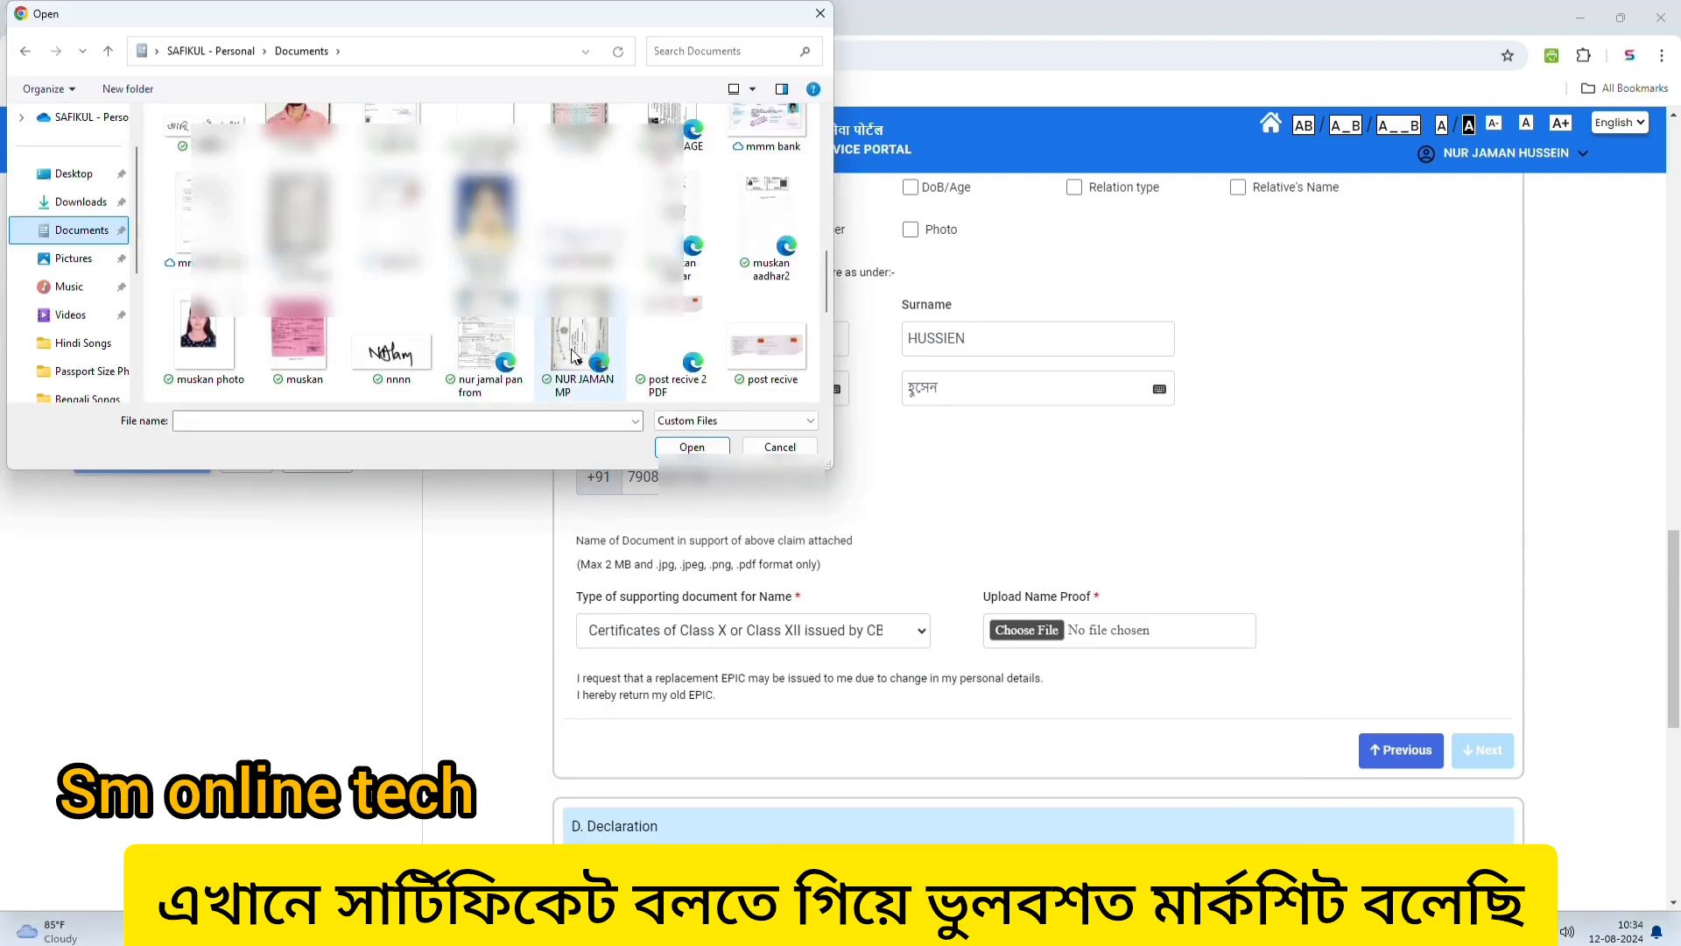
pyautogui.click(575, 354)
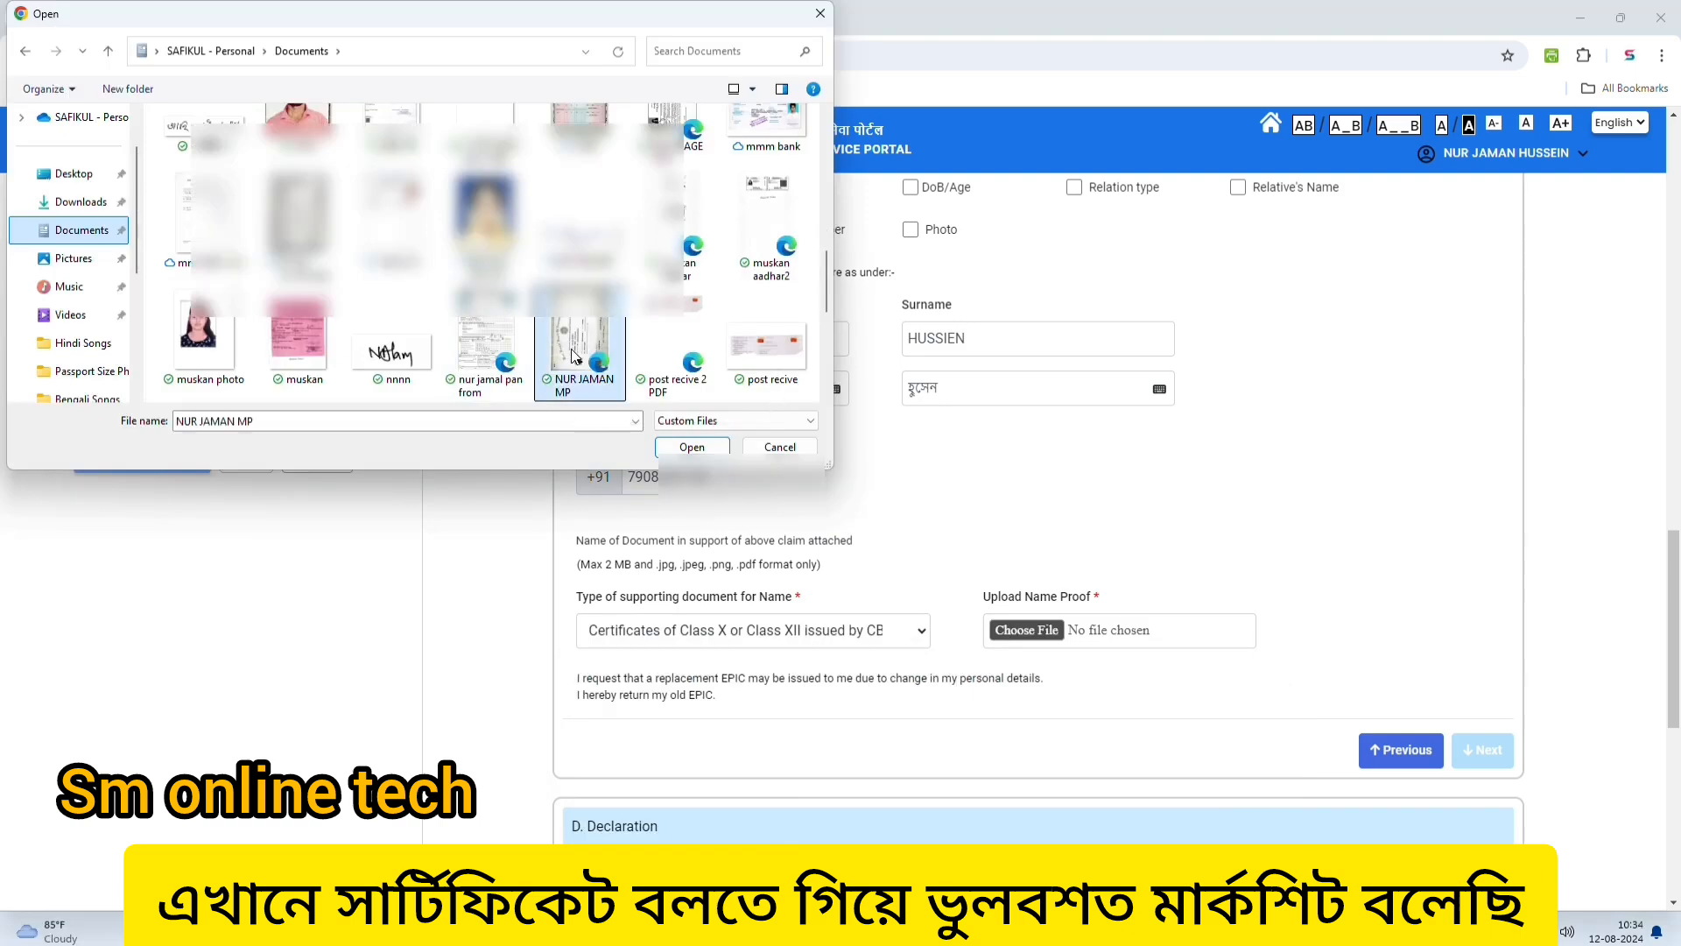
pyautogui.click(691, 447)
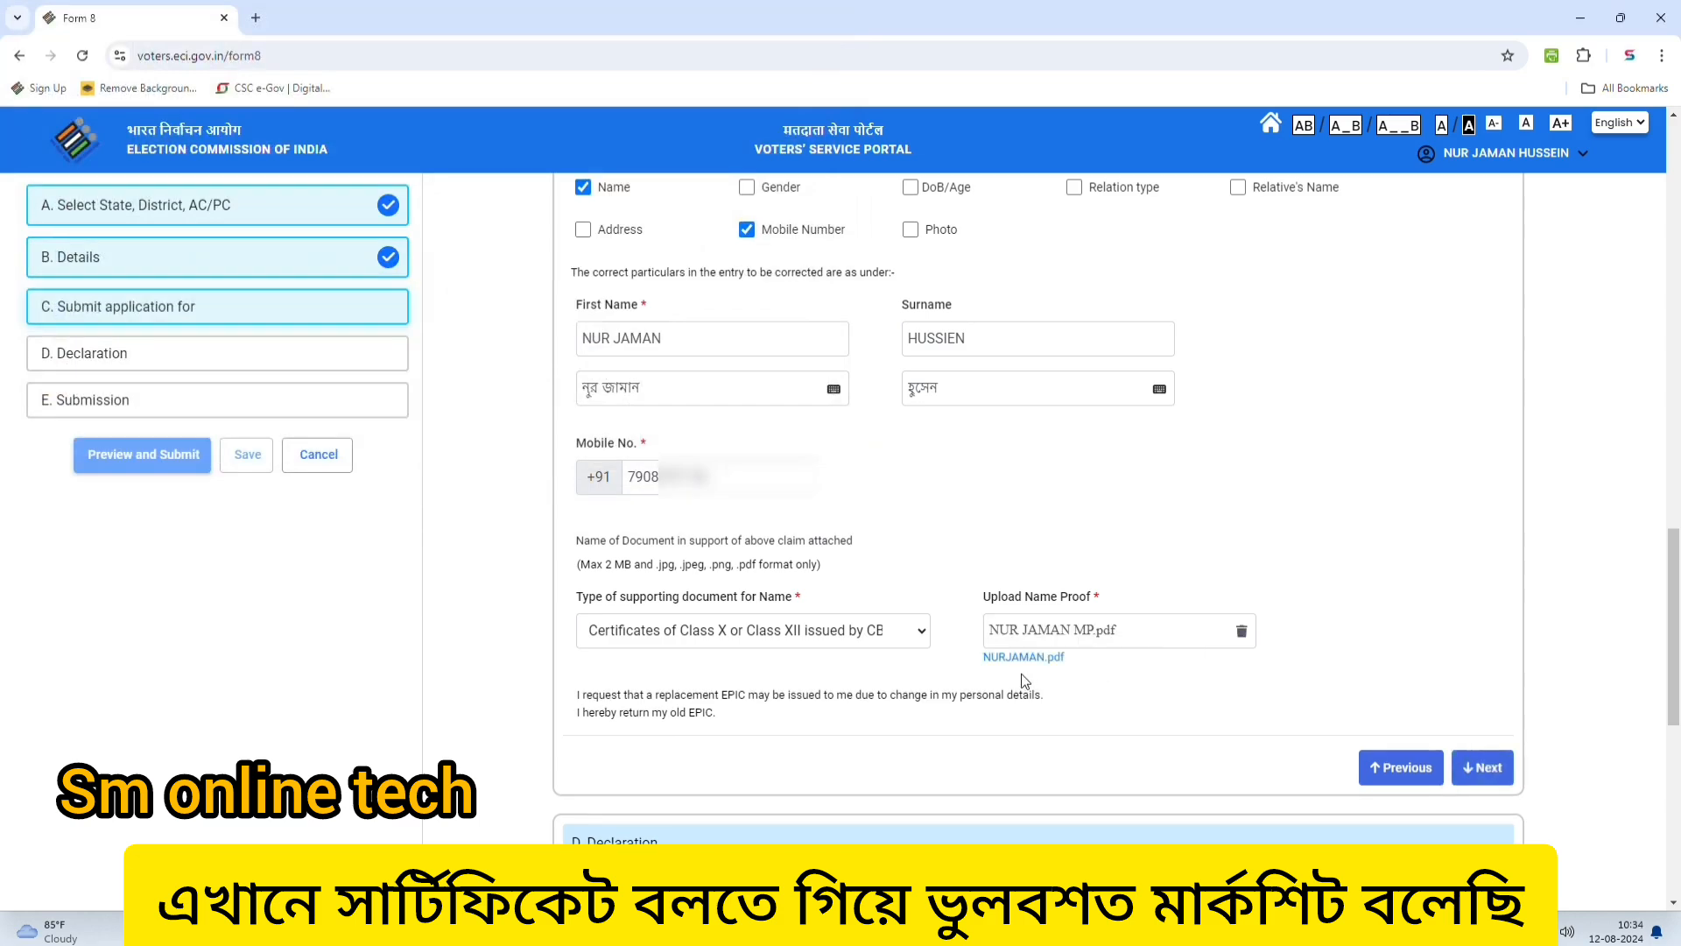
# Step: Fill the declaration place as 'PEN' and advance to the Submission step
pyautogui.click(1486, 769)
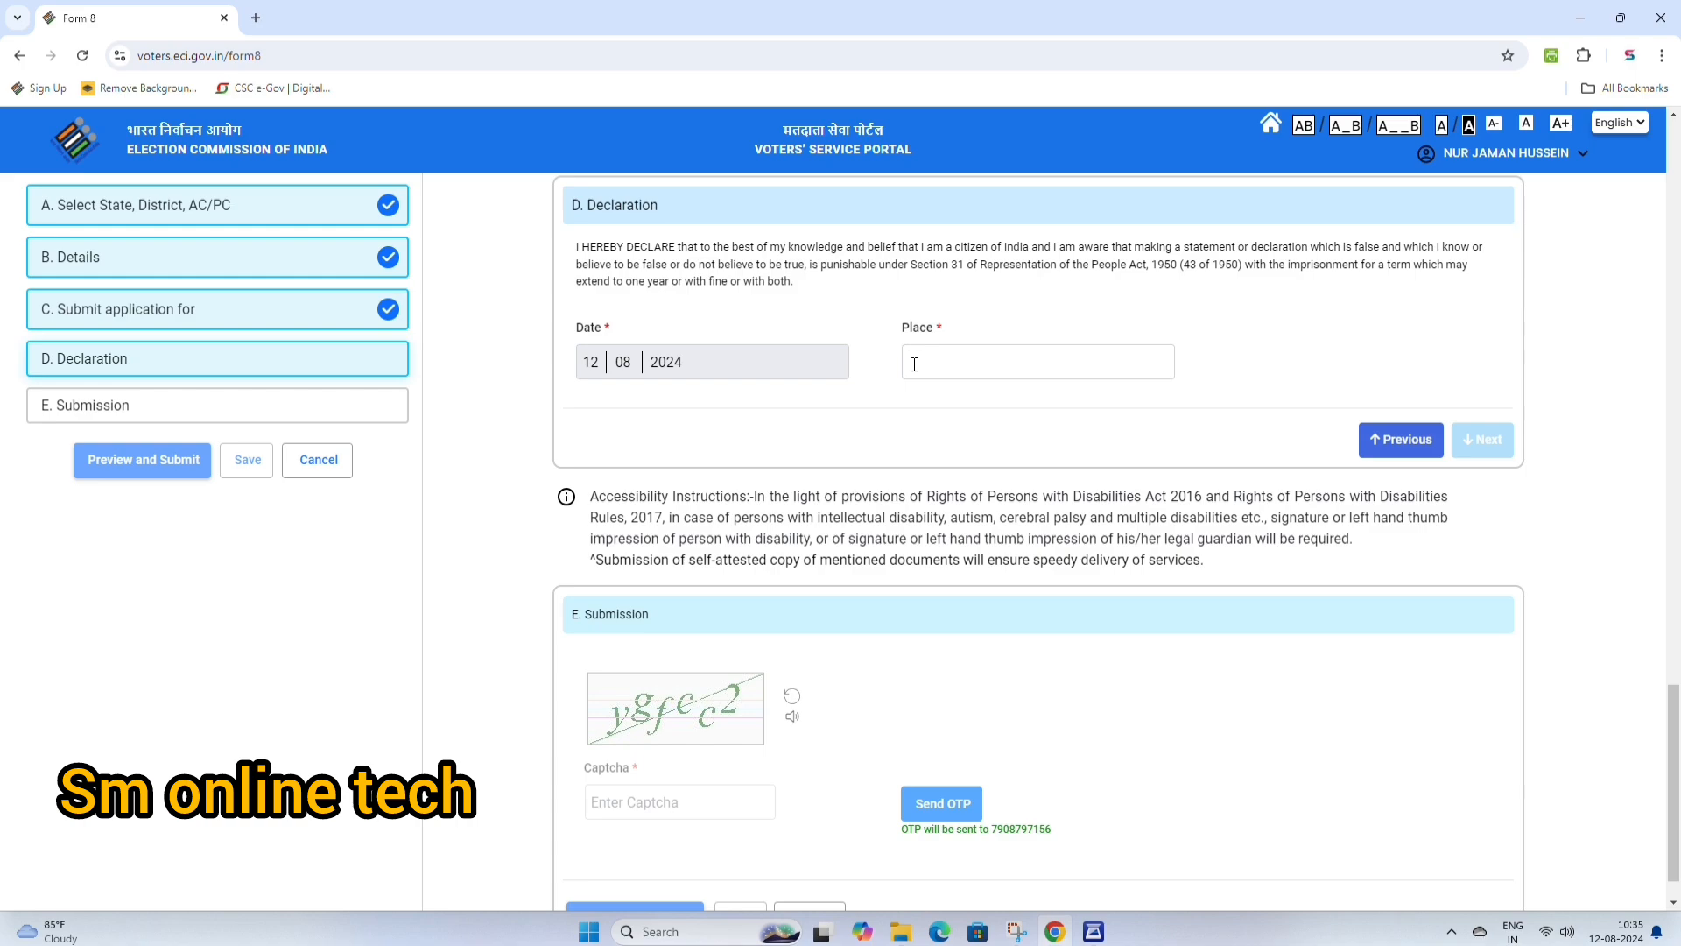
pyautogui.click(914, 364)
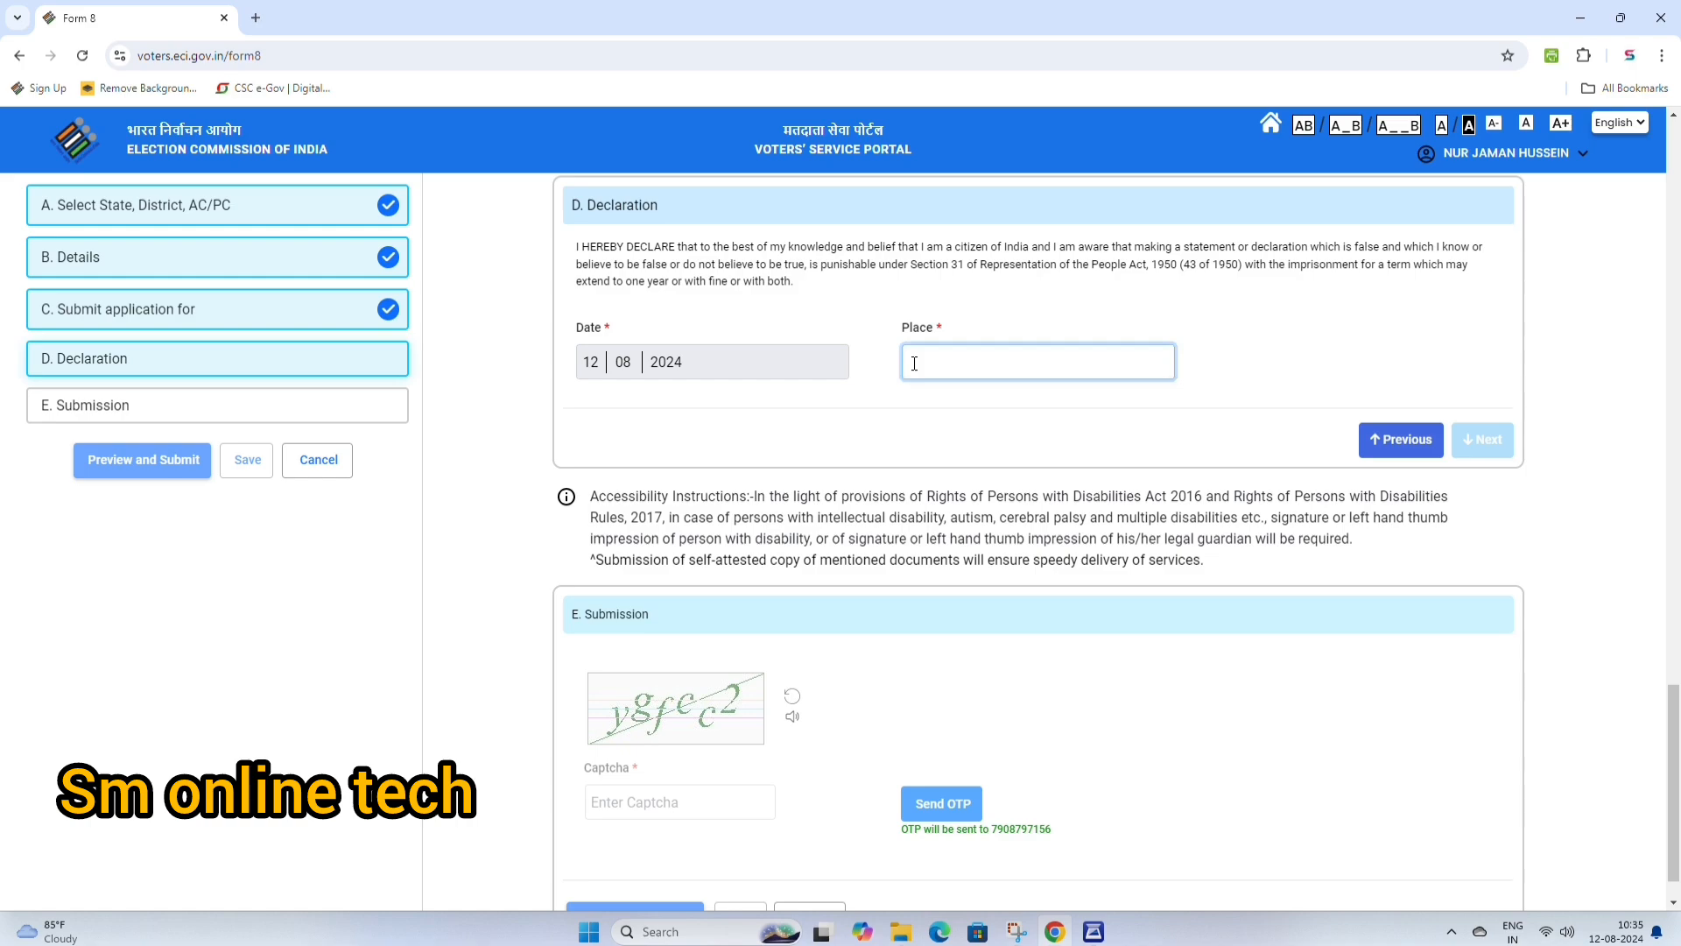
pyautogui.write('PEN')
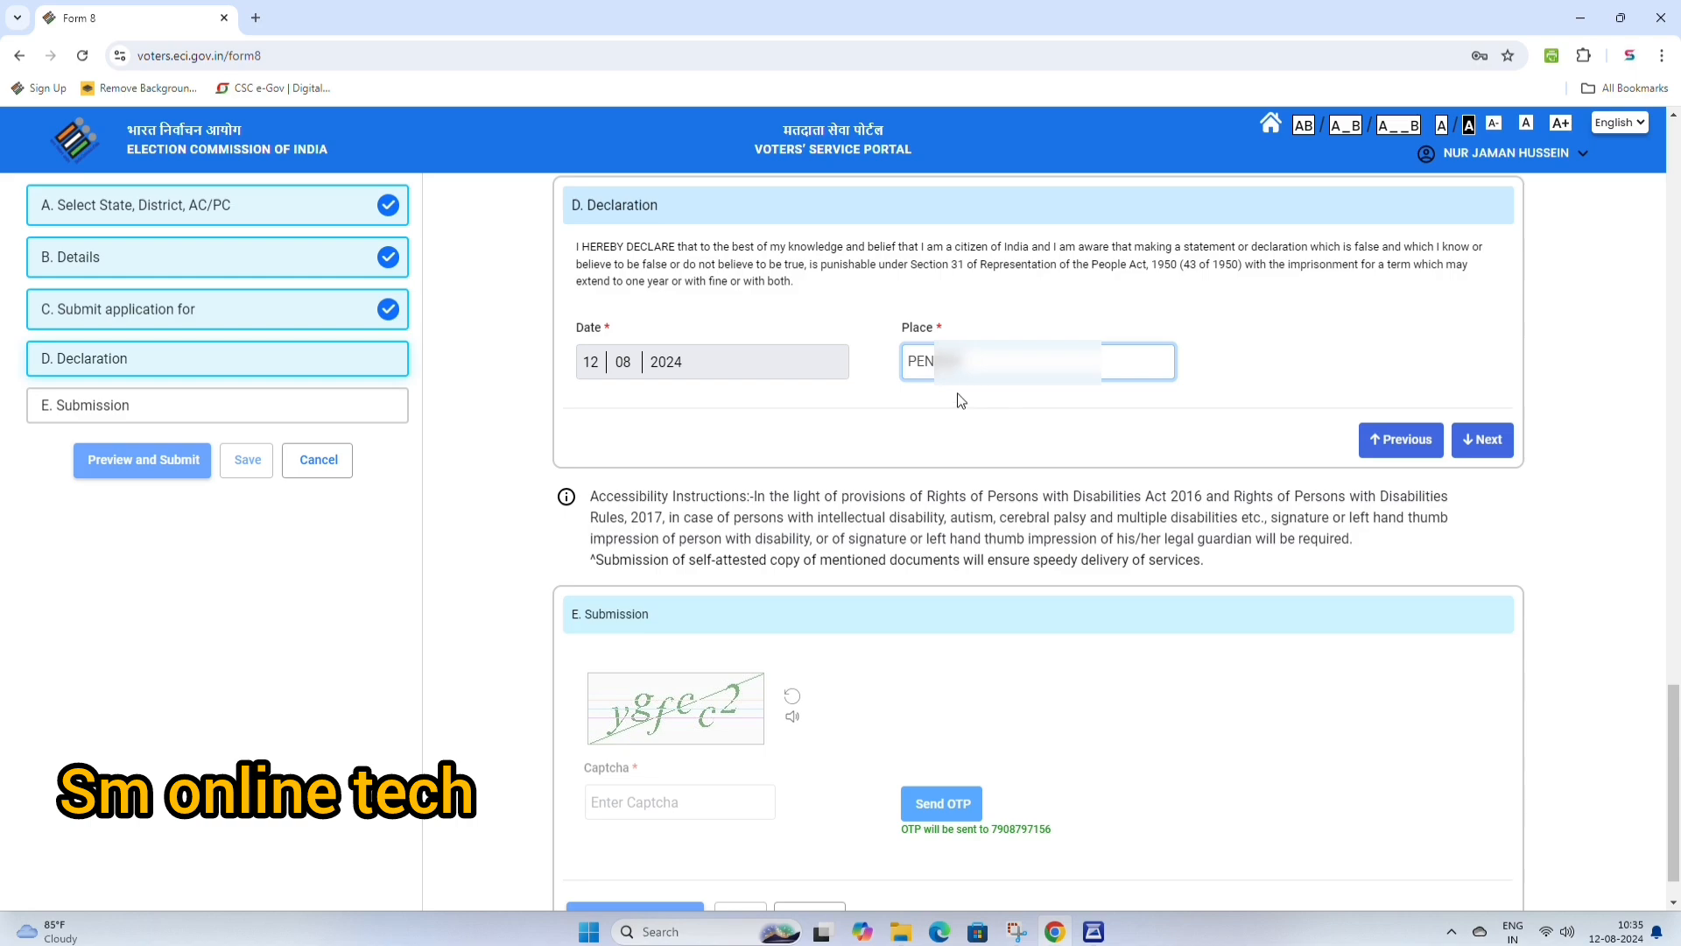
pyautogui.click(1488, 446)
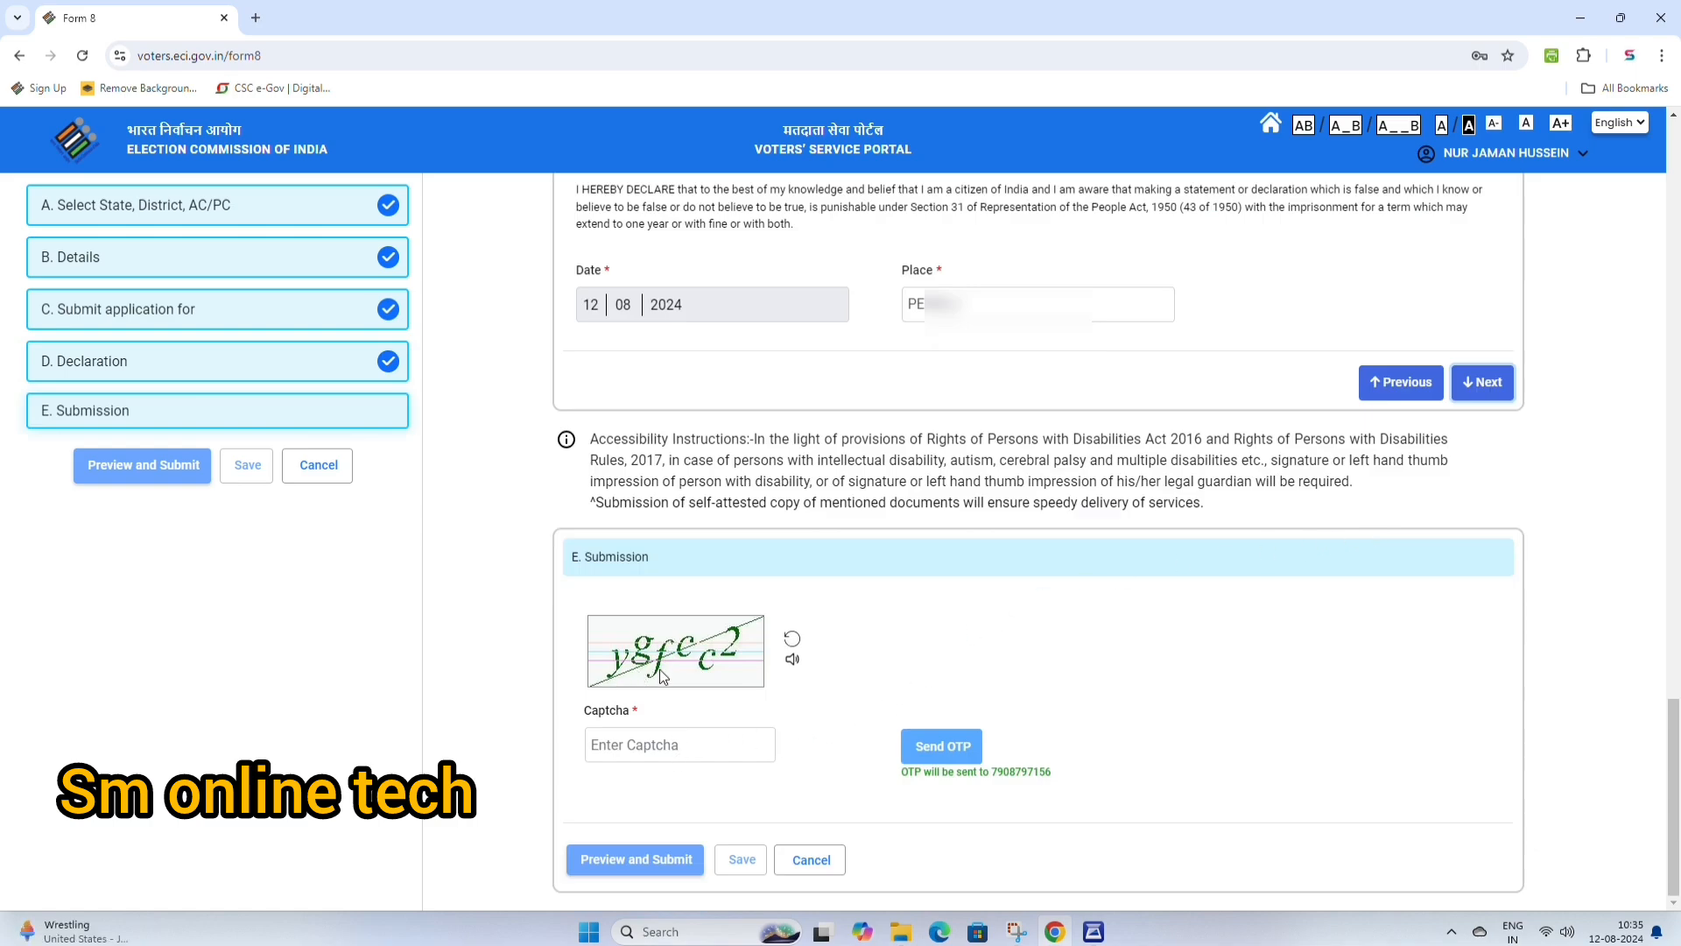
# Step: Answer the captcha, request an OTP to the registered mobile, and enter the received code
pyautogui.click(621, 745)
pyautogui.write('ygfcc2')
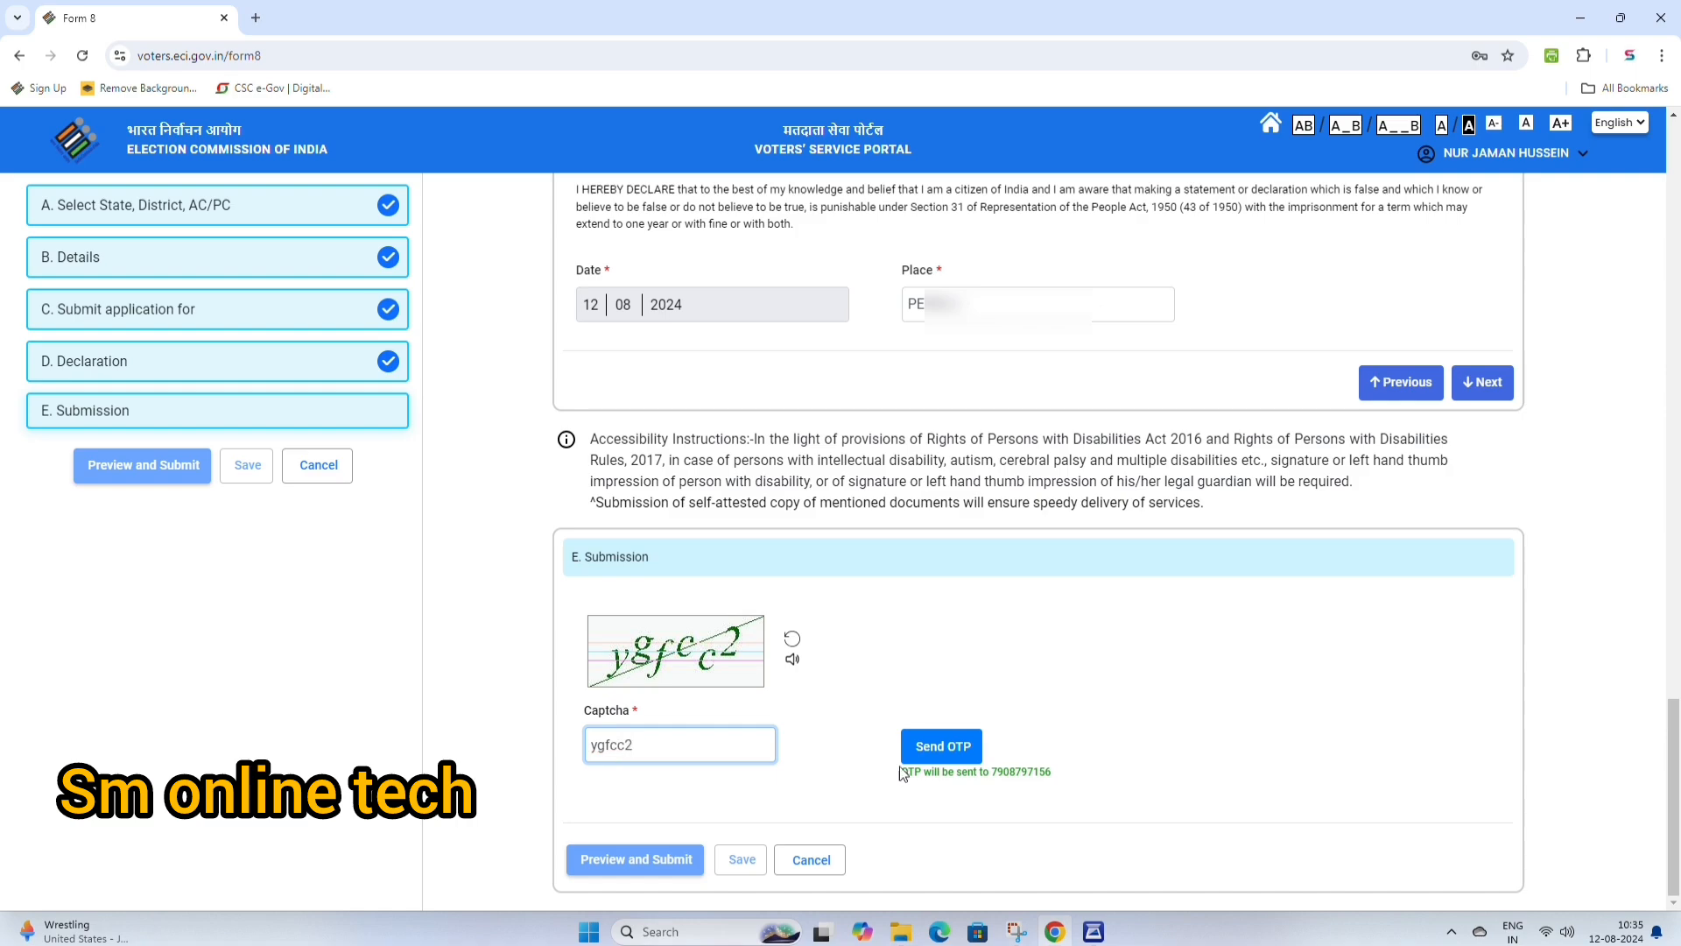
pyautogui.click(944, 753)
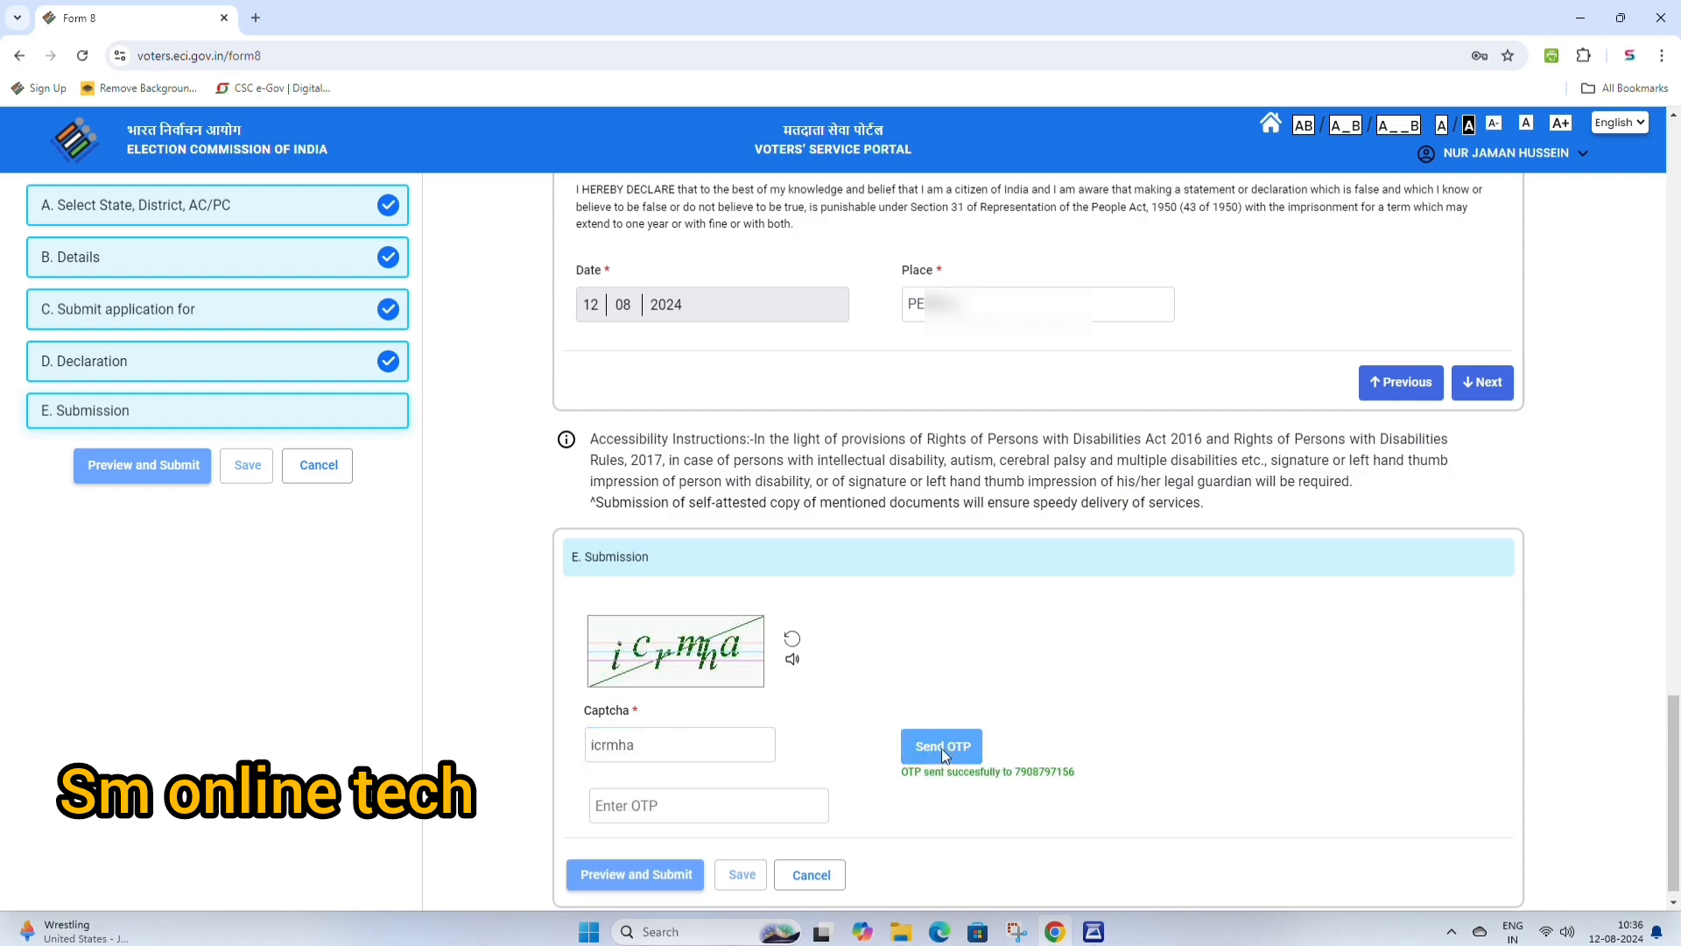
pyautogui.click(603, 806)
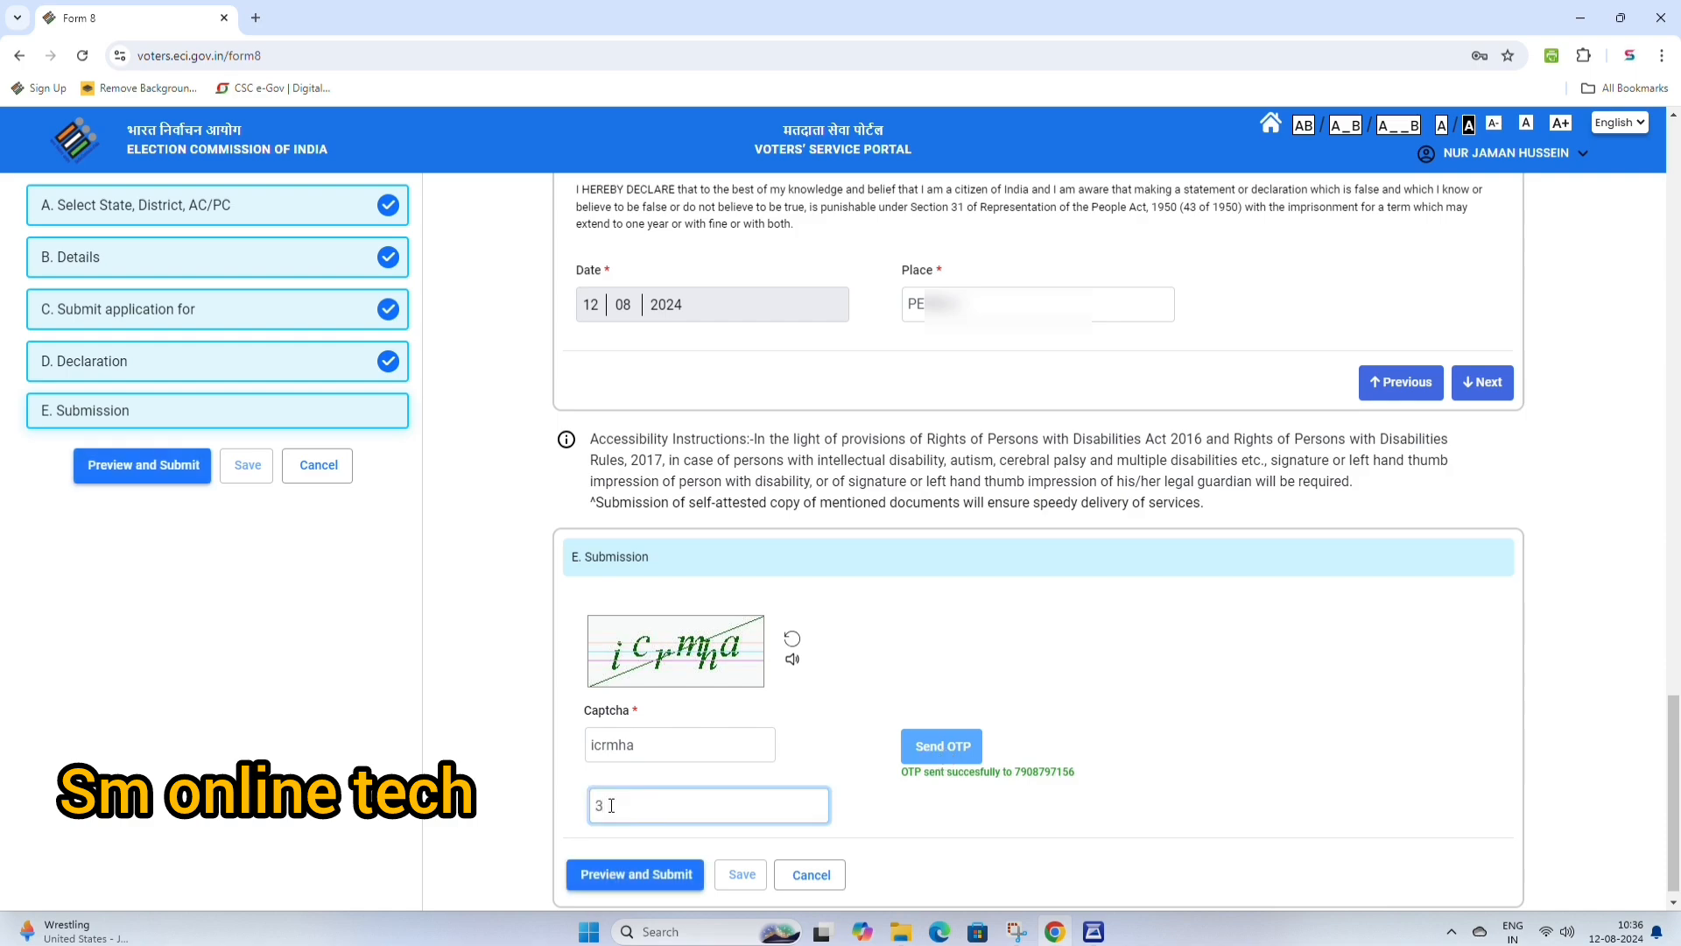
# Step: Review the full Form 8 preview and submit it from the bottom of the preview
pyautogui.click(638, 882)
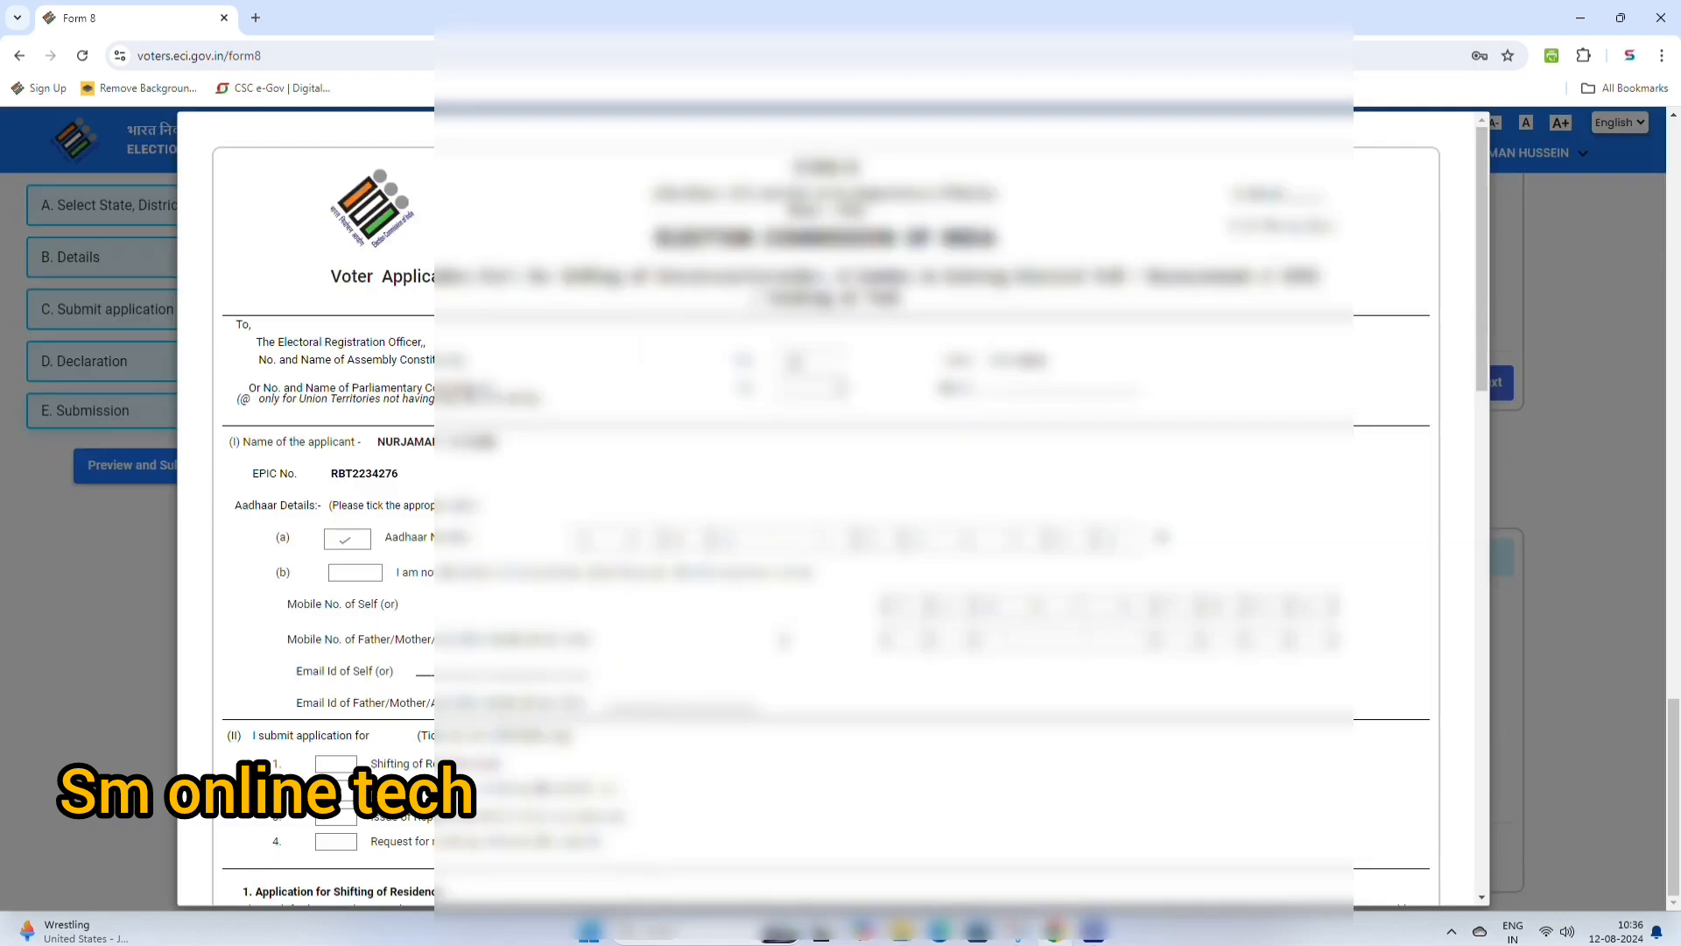
pyautogui.scroll(-1, 693, 646)
pyautogui.scroll(-5, 693, 646)
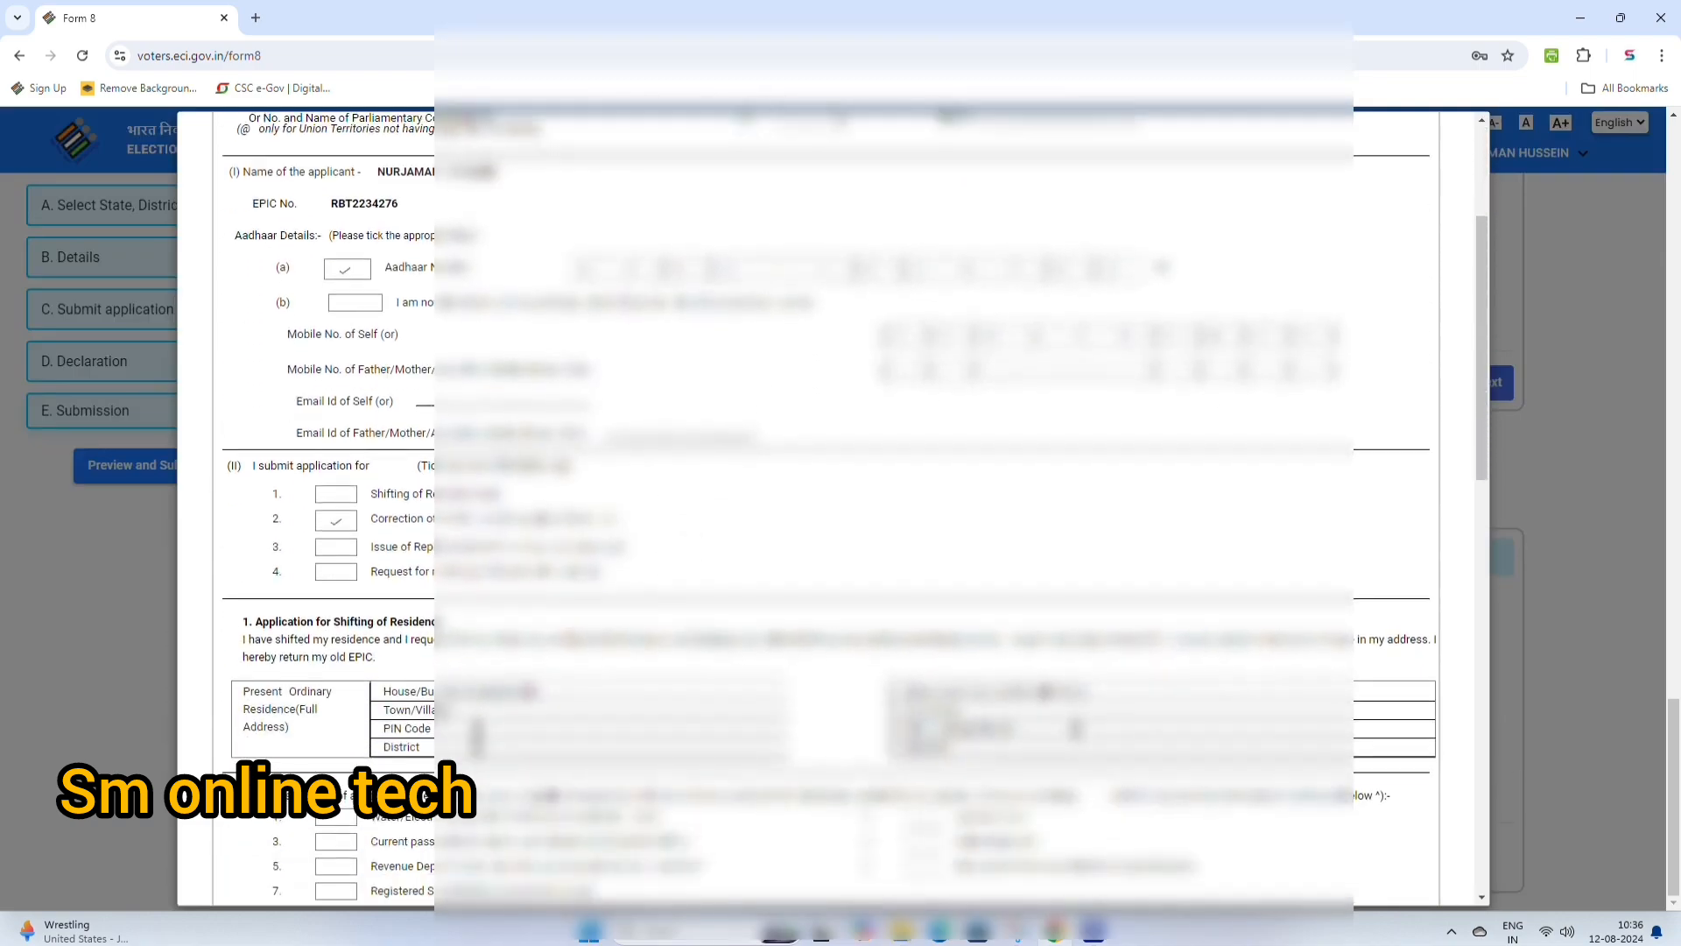
pyautogui.scroll(-4, 693, 646)
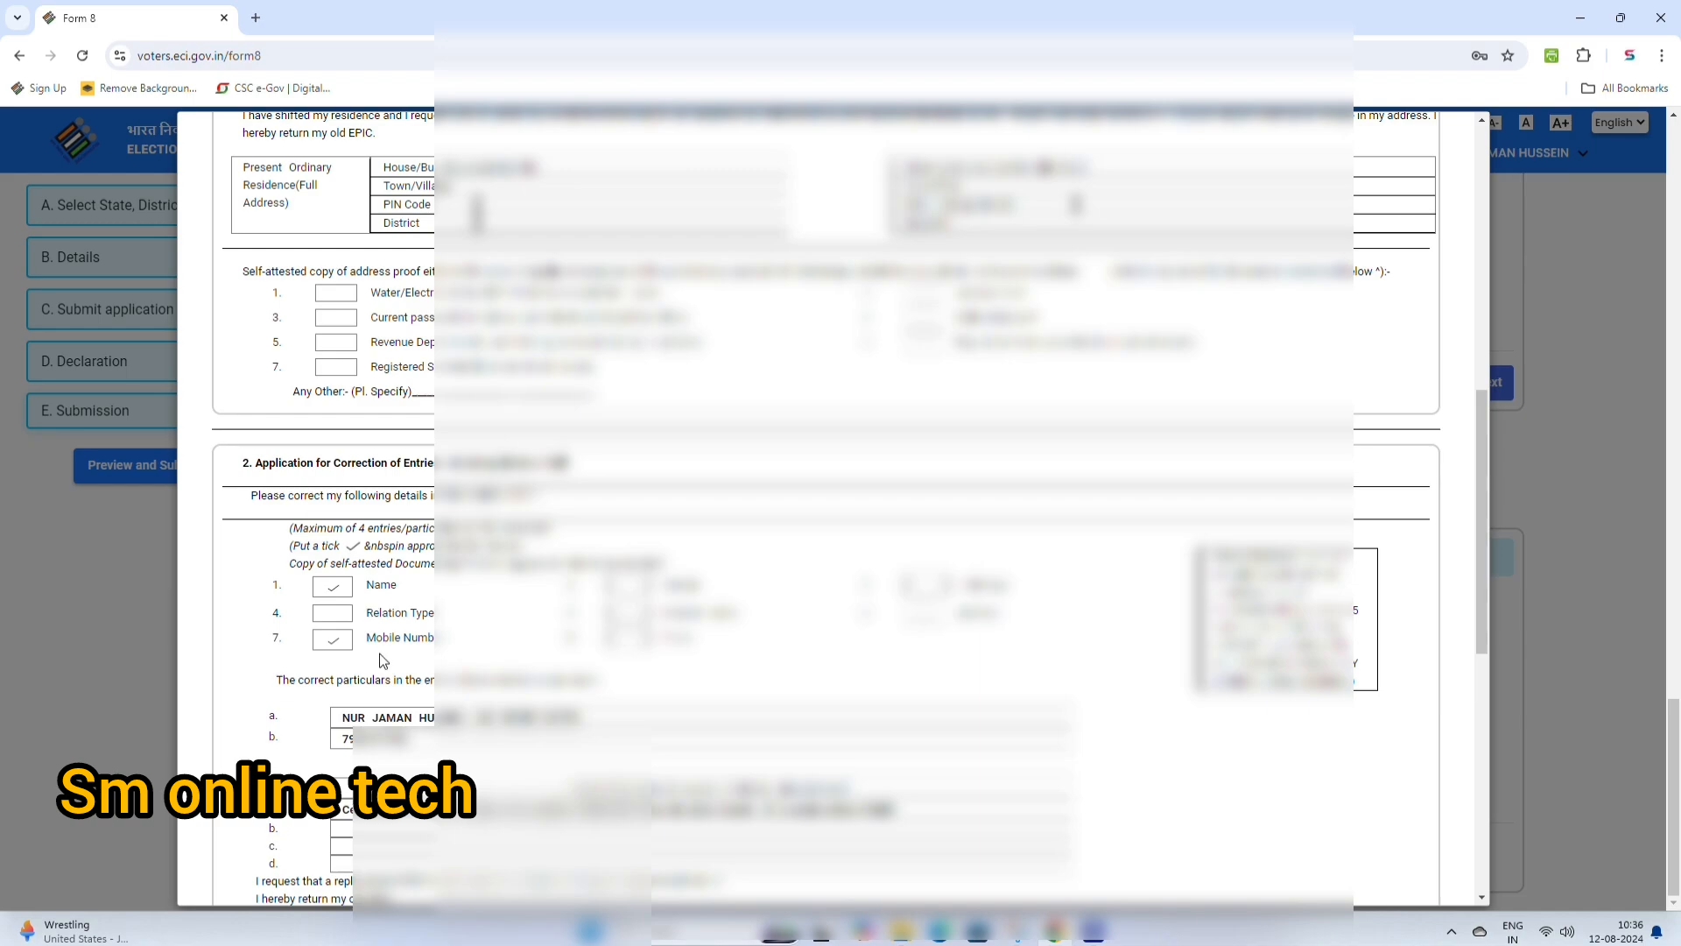
pyautogui.scroll(-8, 390, 744)
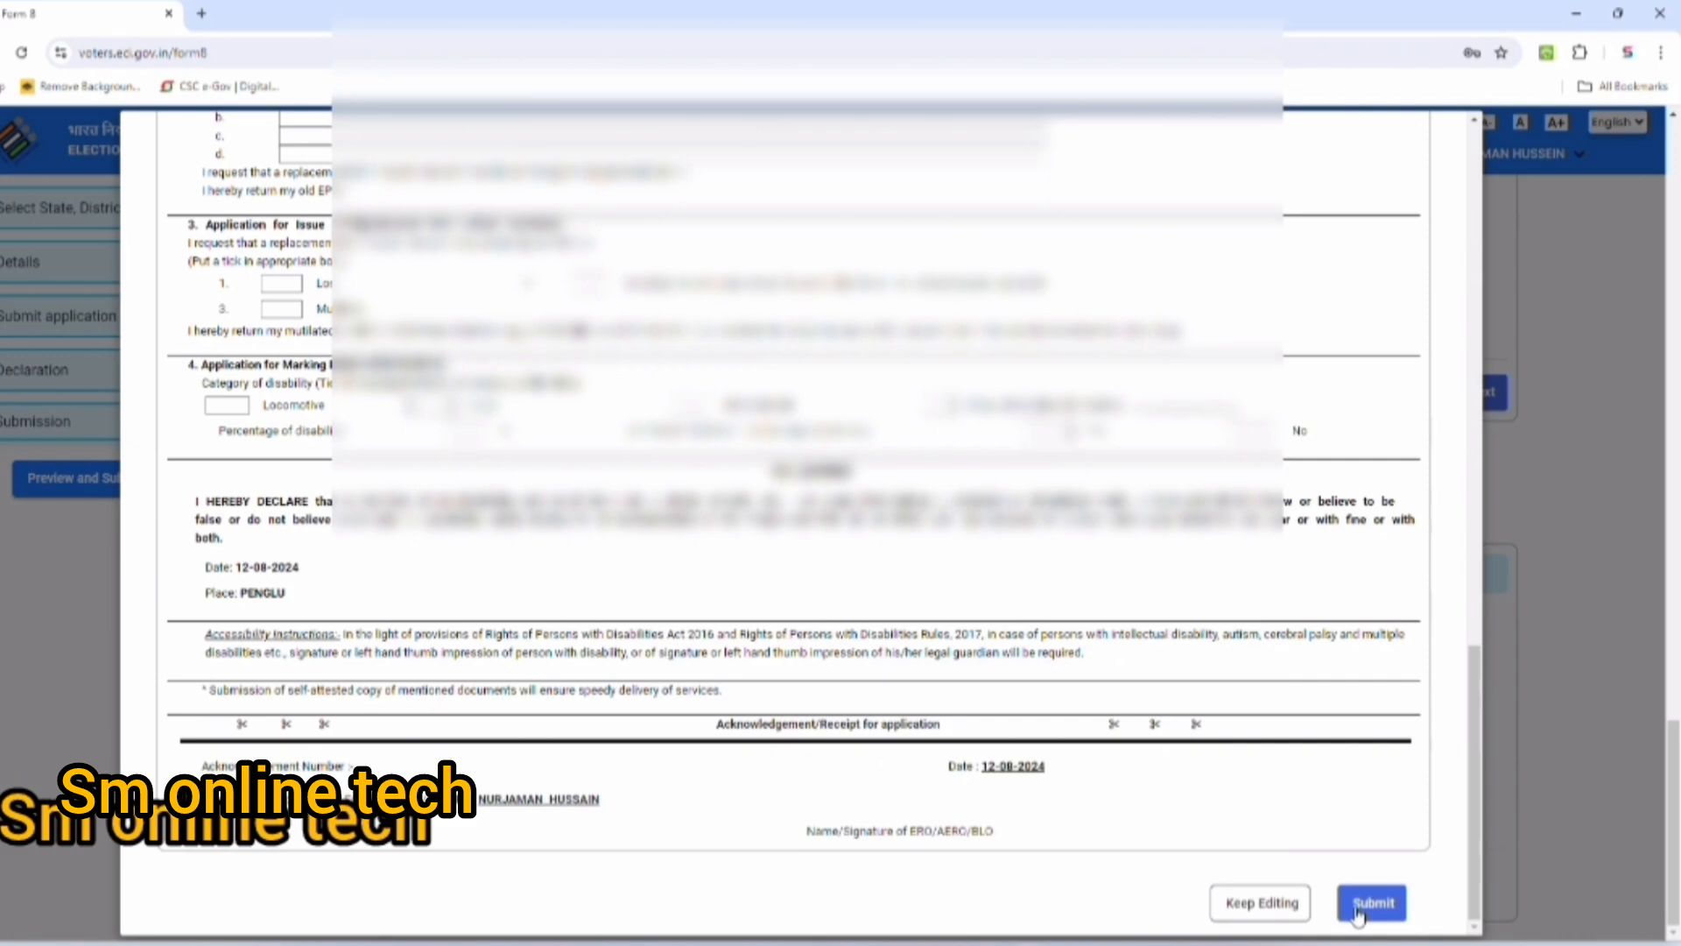
pyautogui.click(1359, 907)
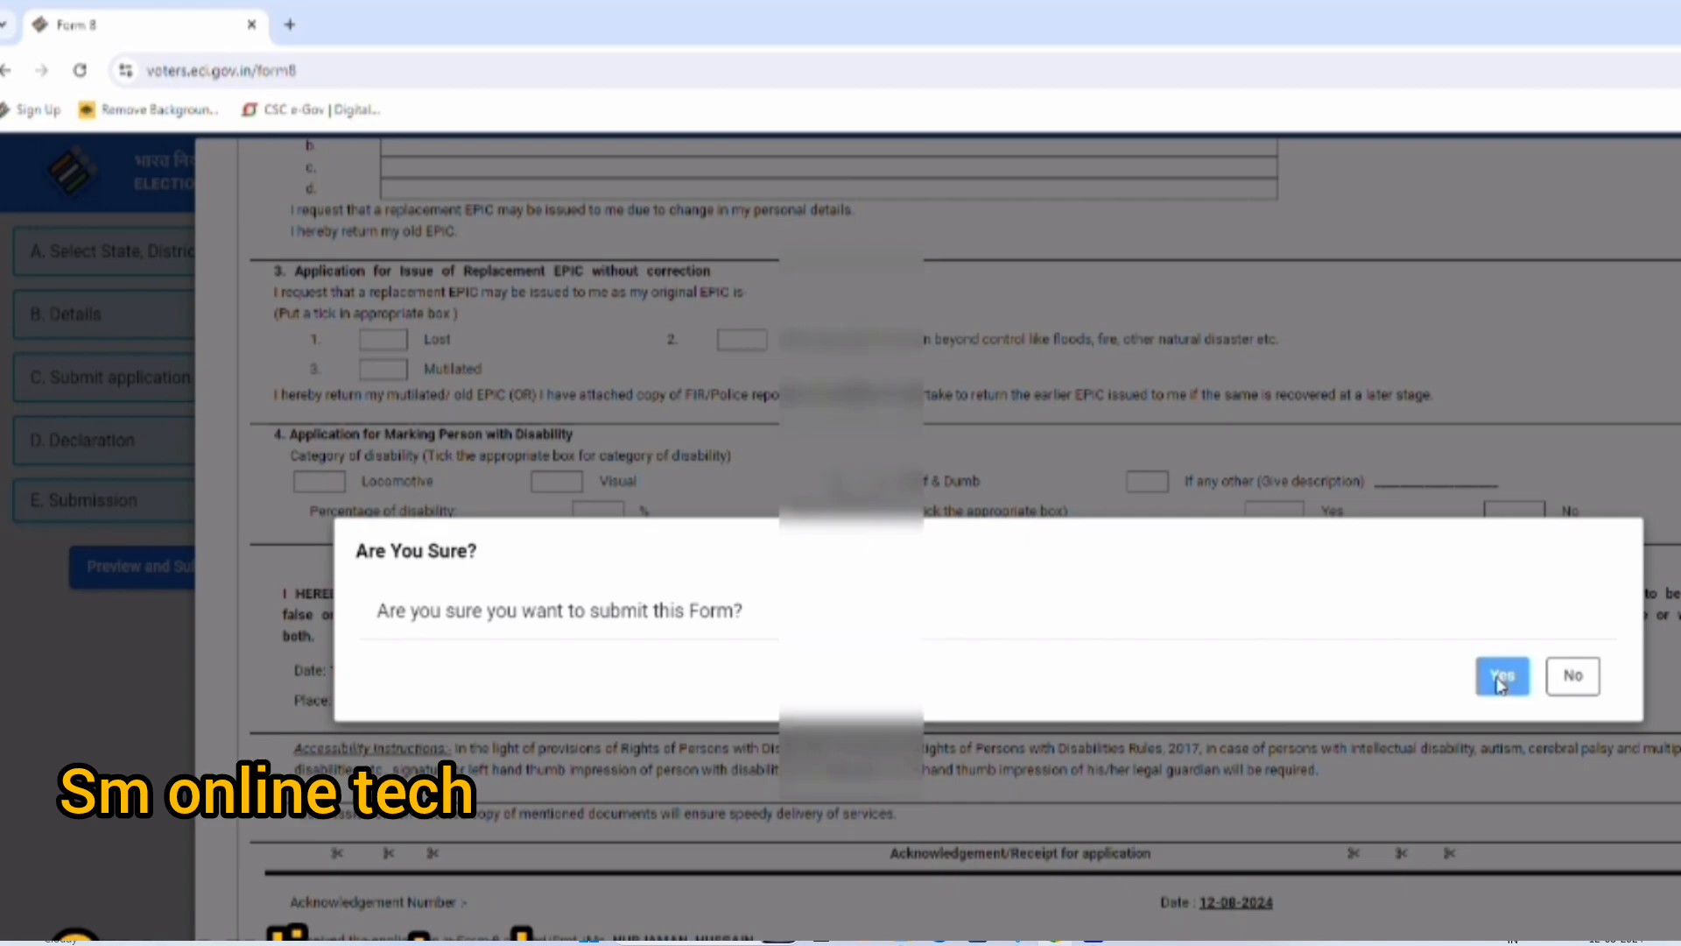
# Step: Confirm the submission and download the acknowledgement with its reference number
pyautogui.click(1500, 679)
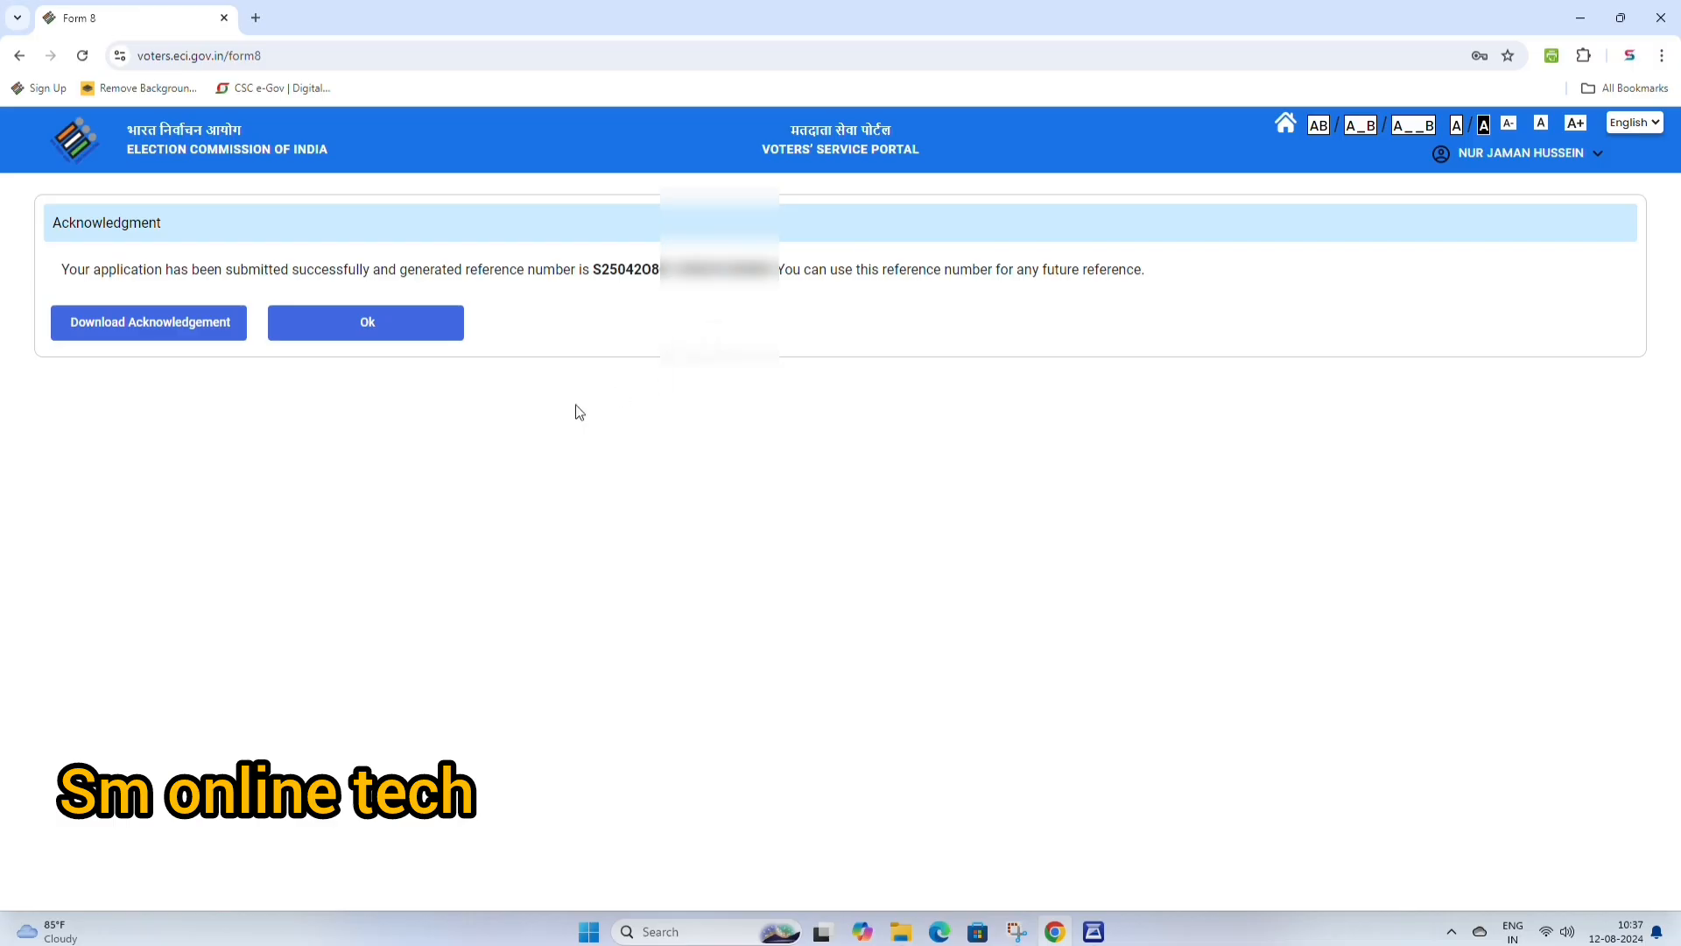
pyautogui.click(145, 330)
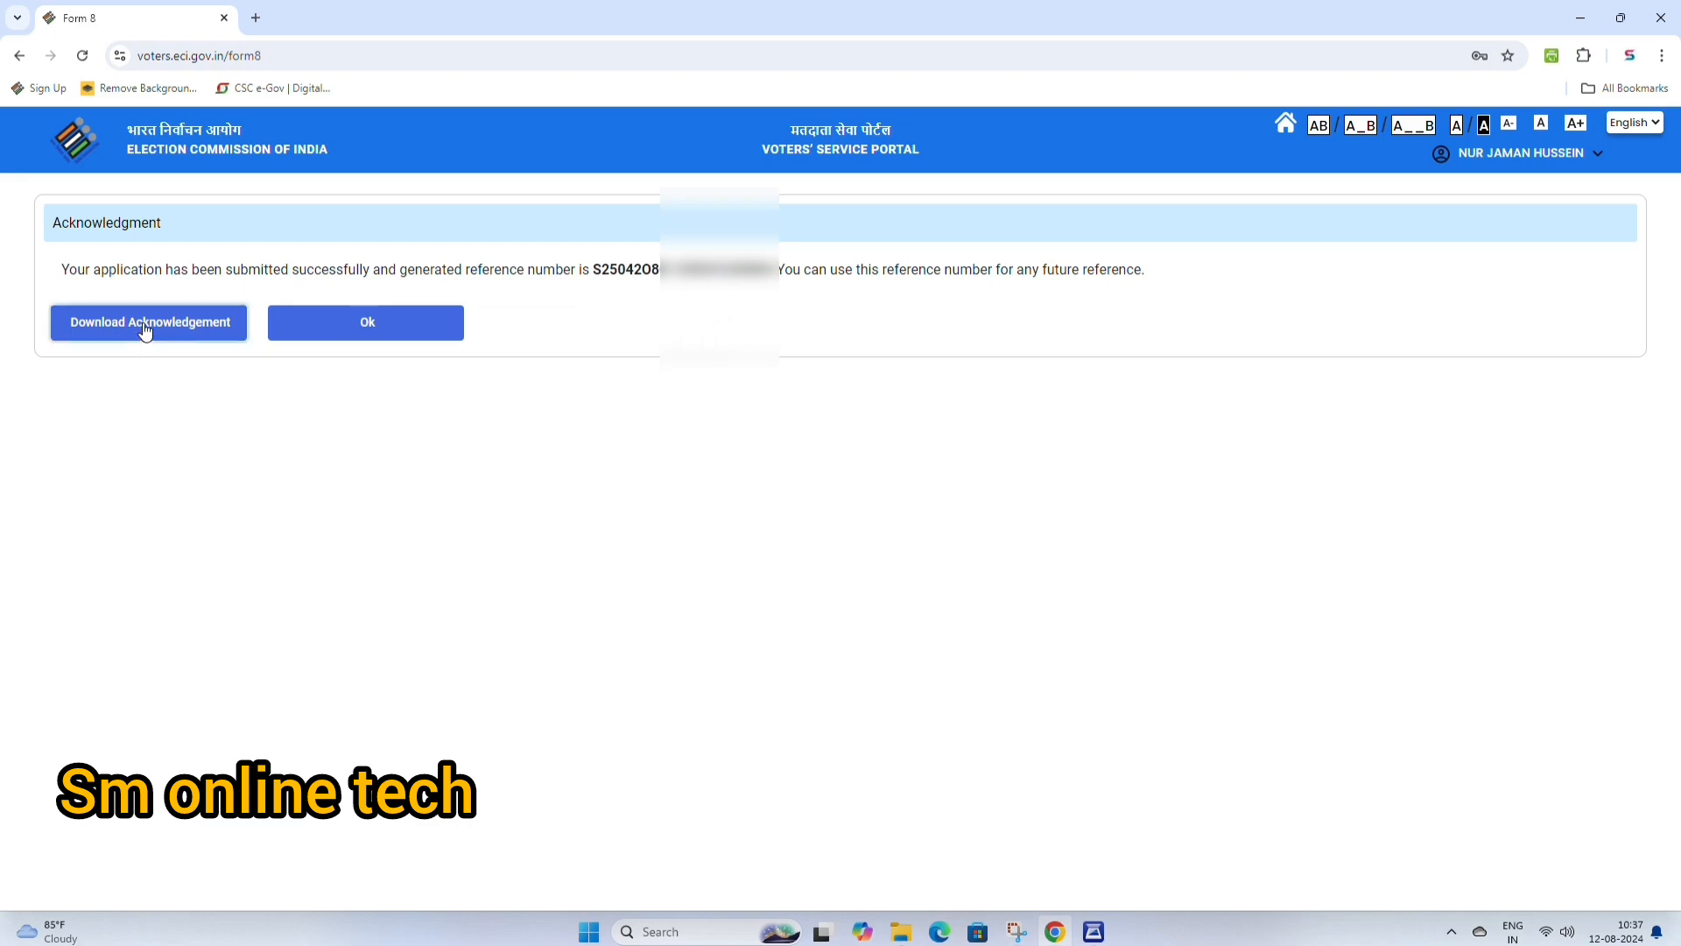